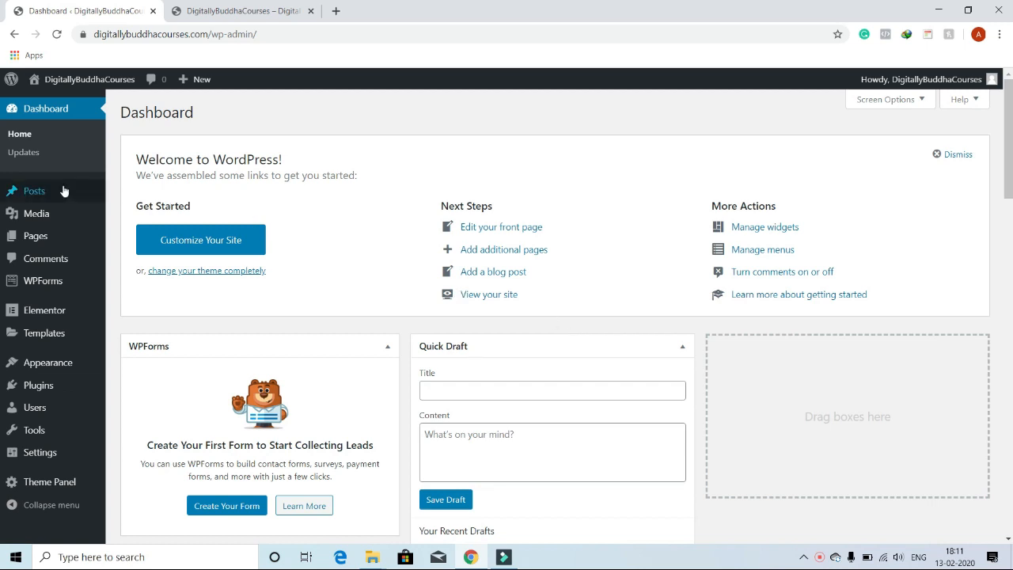
# Step: Create a new post titled "How to create a new post on WordPress?" and show its category options
pyautogui.moveTo(66, 196)
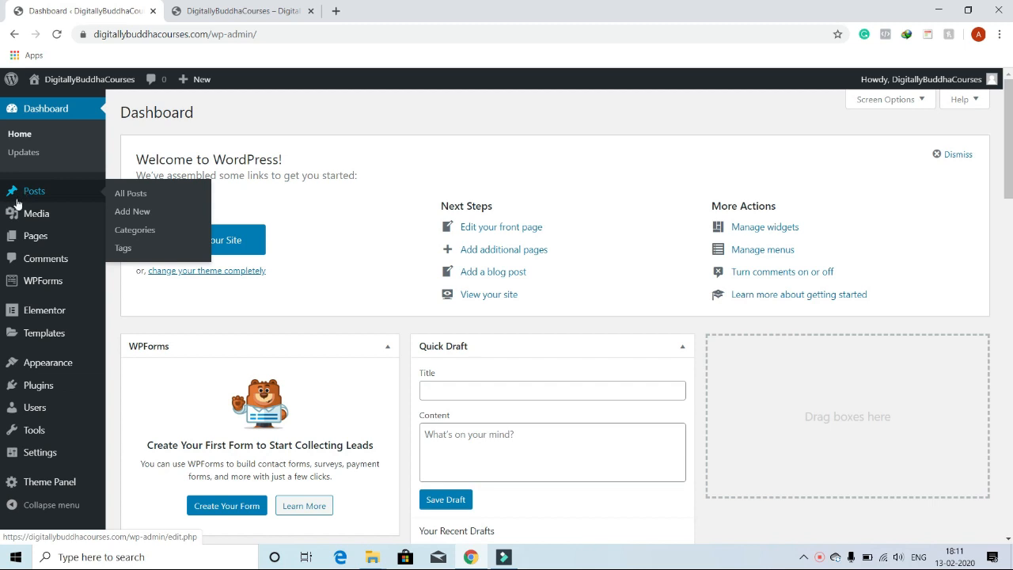
pyautogui.click(140, 211)
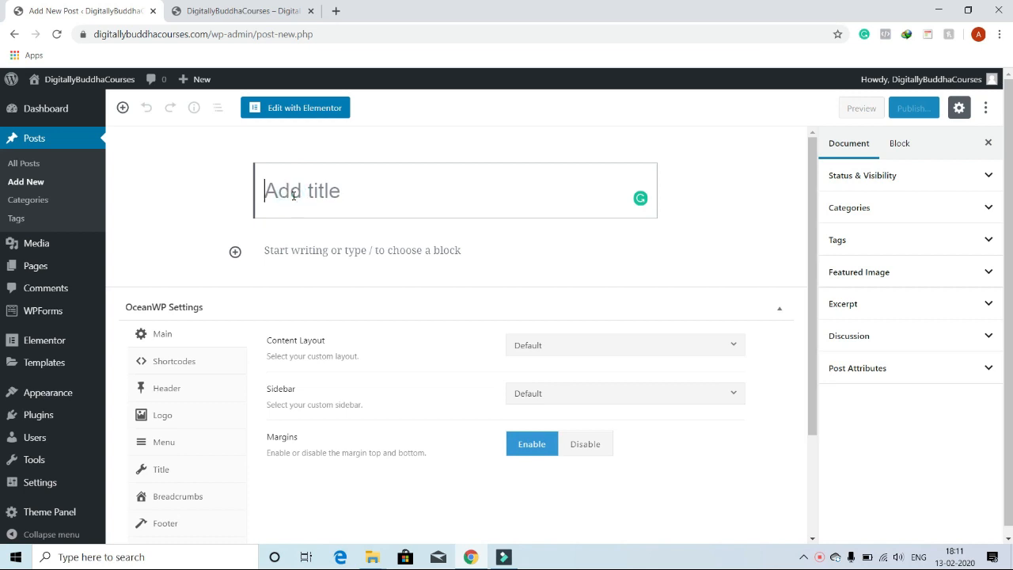
pyautogui.write('How')
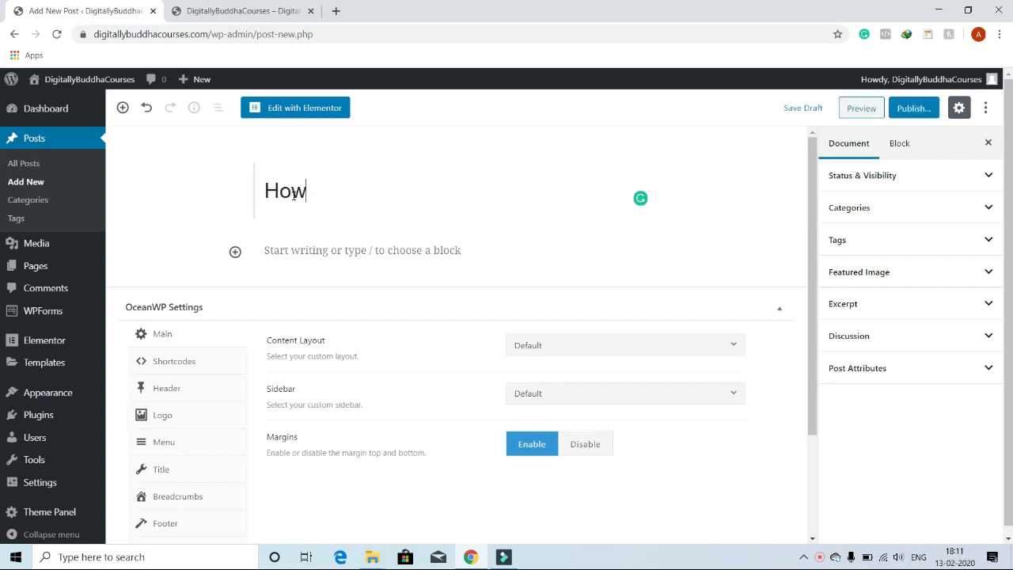
pyautogui.write(' to create a ne')
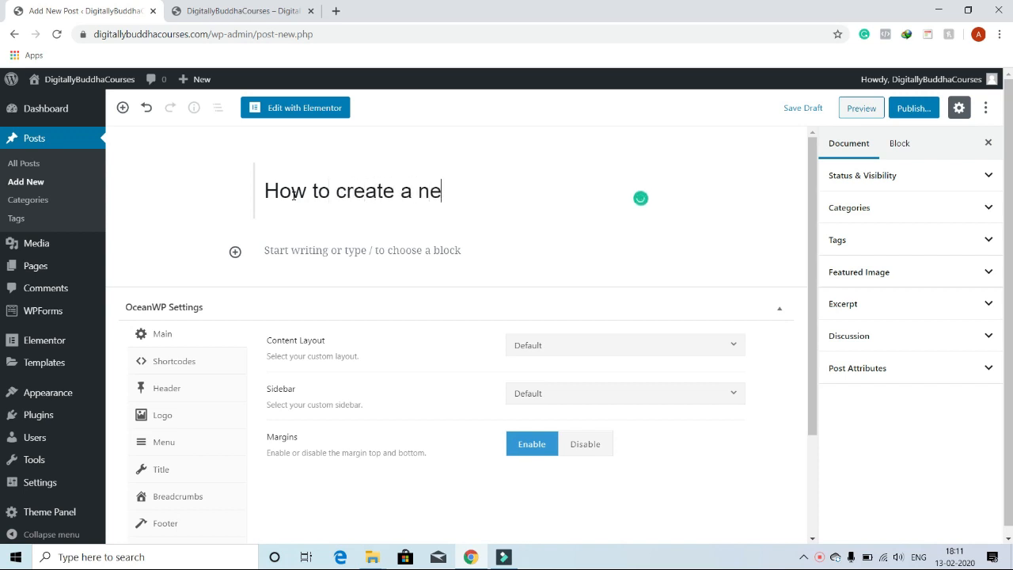
pyautogui.write('w post ')
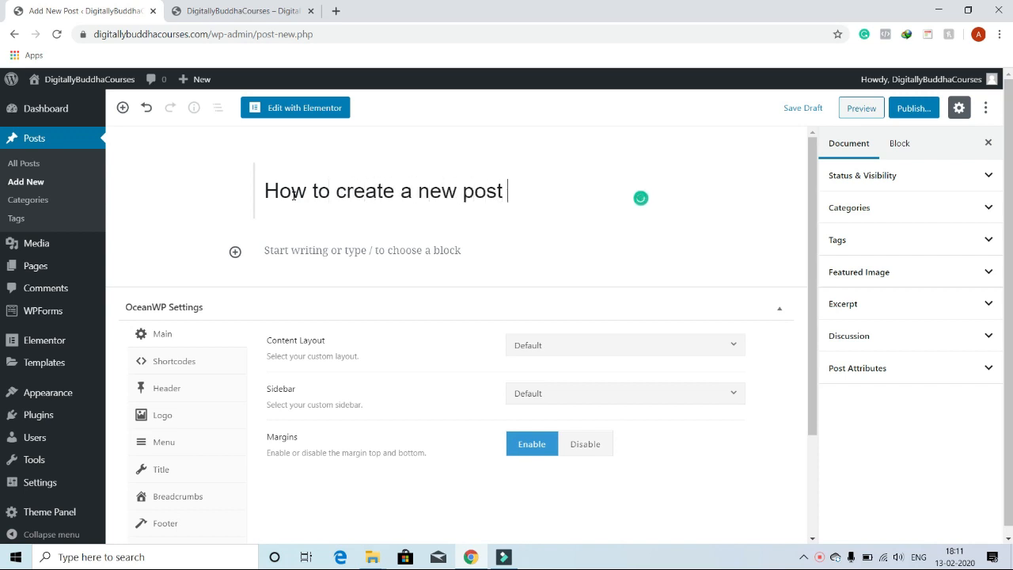
pyautogui.write('on WOrd')
pyautogui.press('BackSpace')
pyautogui.press('BackSpace')
pyautogui.press('BackSpace')
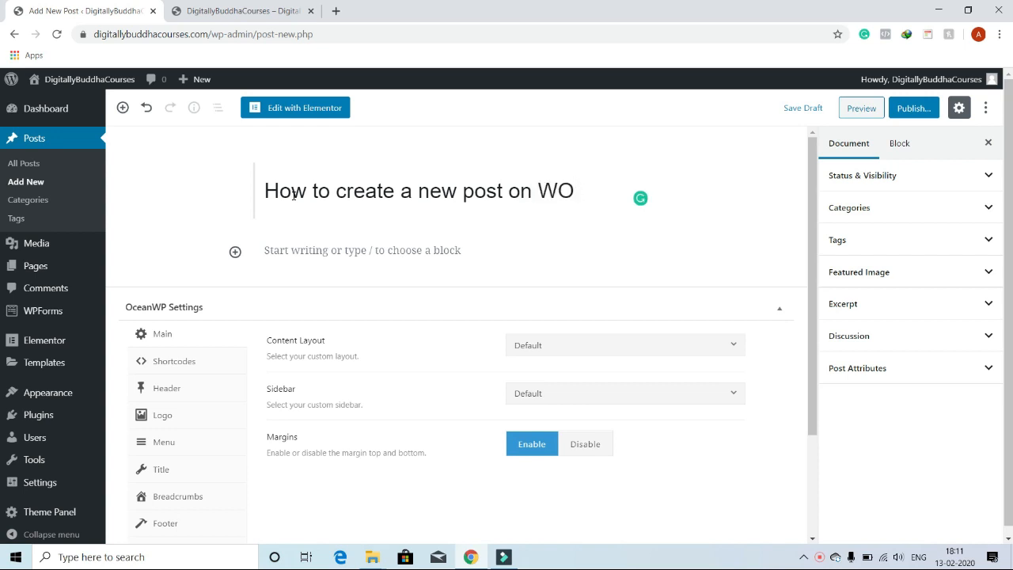
pyautogui.write('ordPress?')
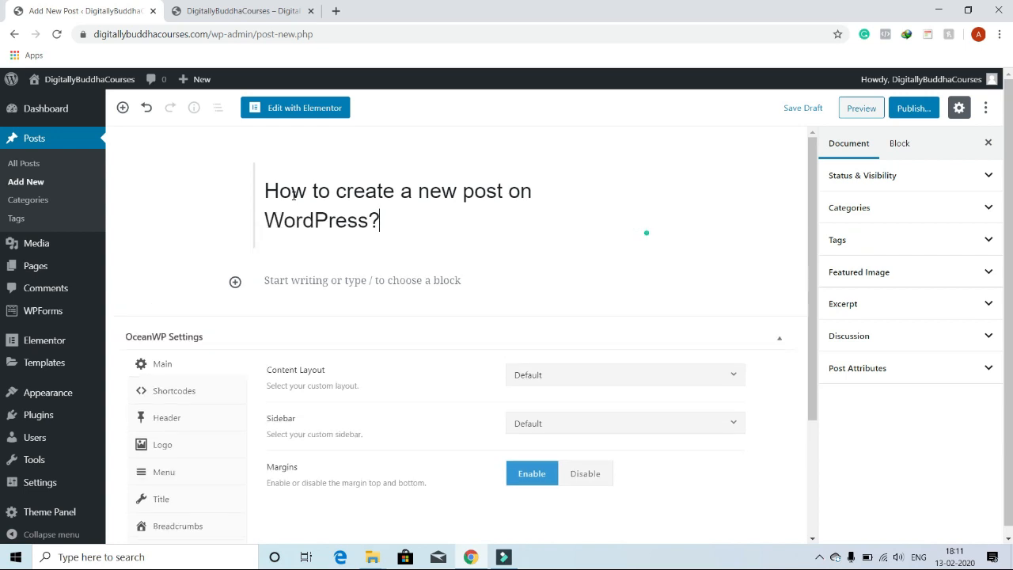
pyautogui.click(905, 222)
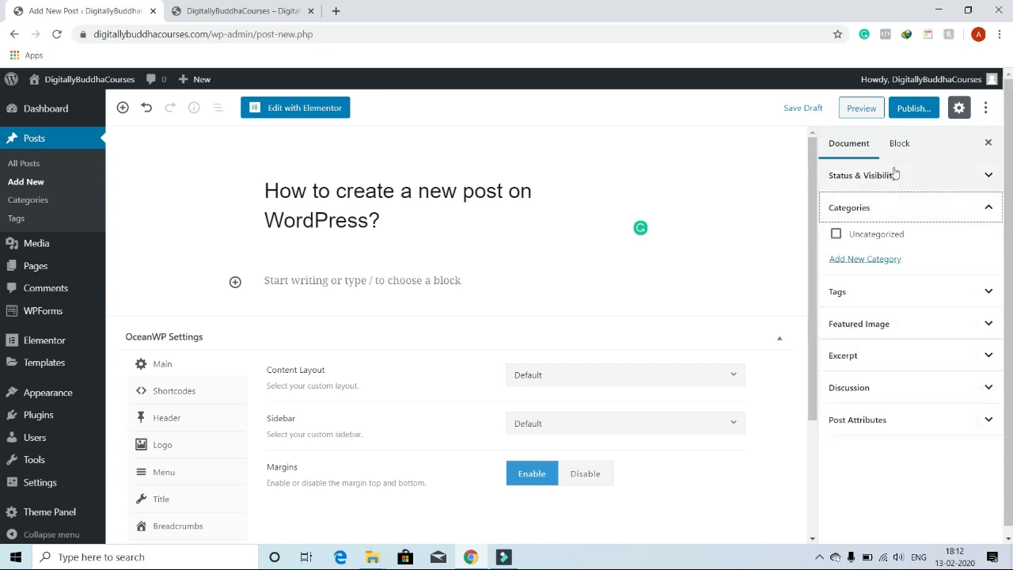
pyautogui.click(432, 231)
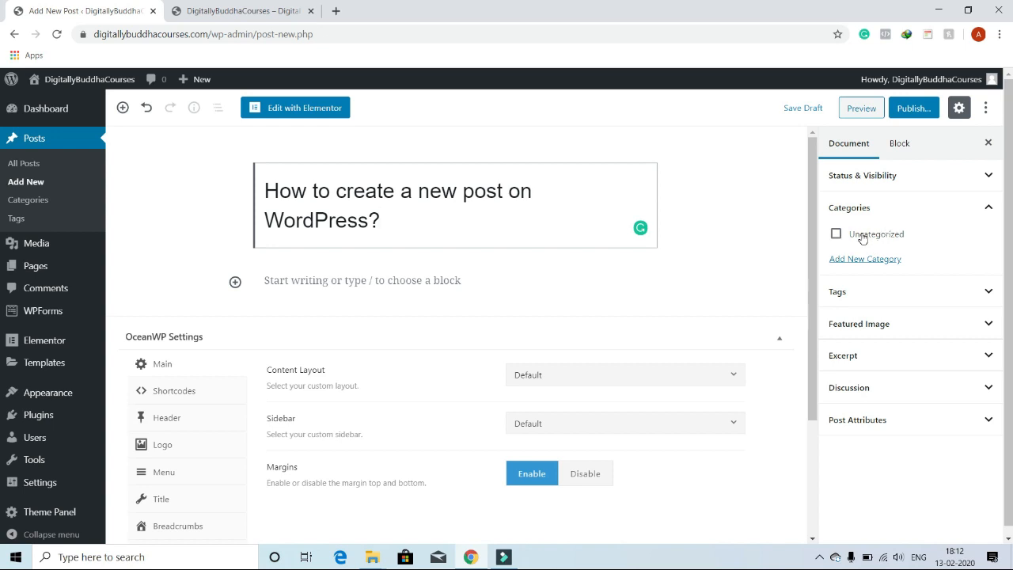
# Step: View the site's /blogs page in the other browser tab and examine the existing post and the sidebar's category list
pyautogui.click(278, 5)
pyautogui.click(228, 34)
pyautogui.click(232, 34)
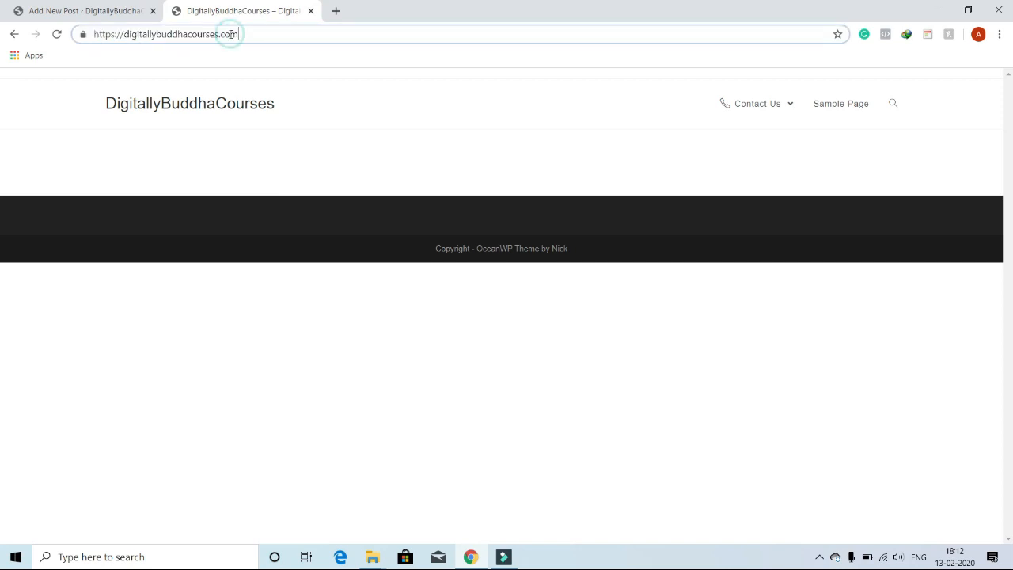
pyautogui.write('/blogs')
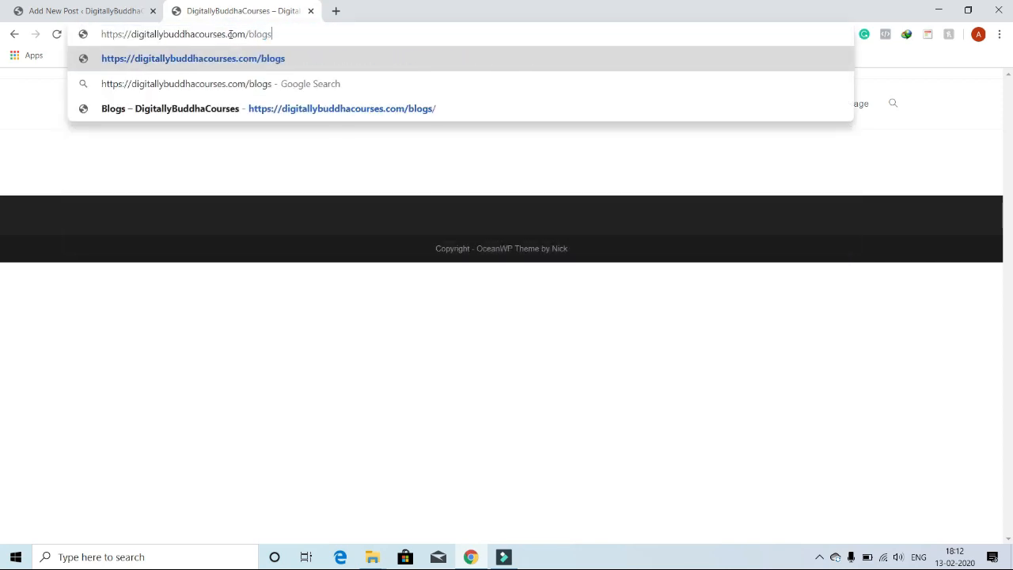
pyautogui.press('Return')
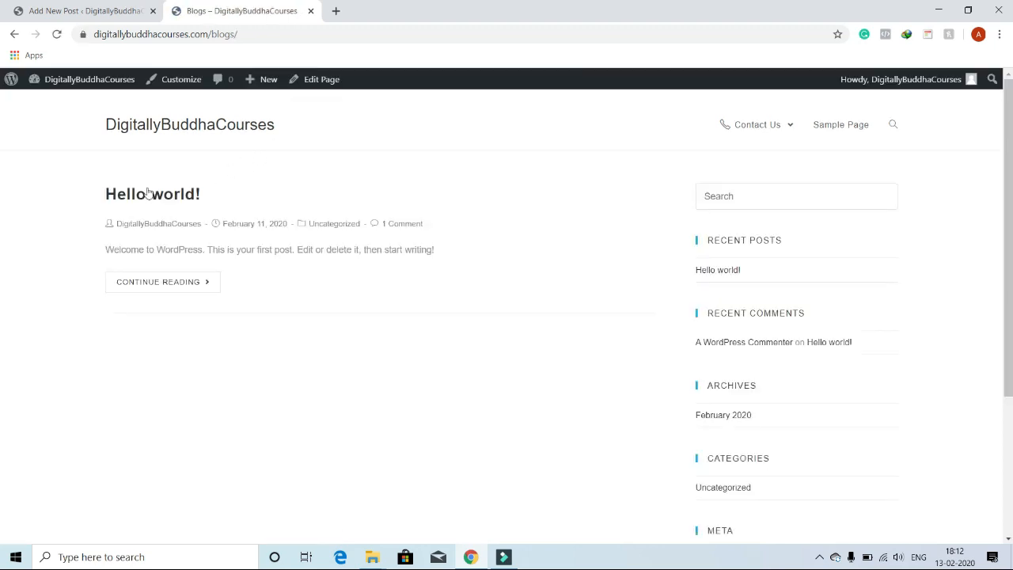
pyautogui.moveTo(76, 198); pyautogui.dragTo(319, 292)
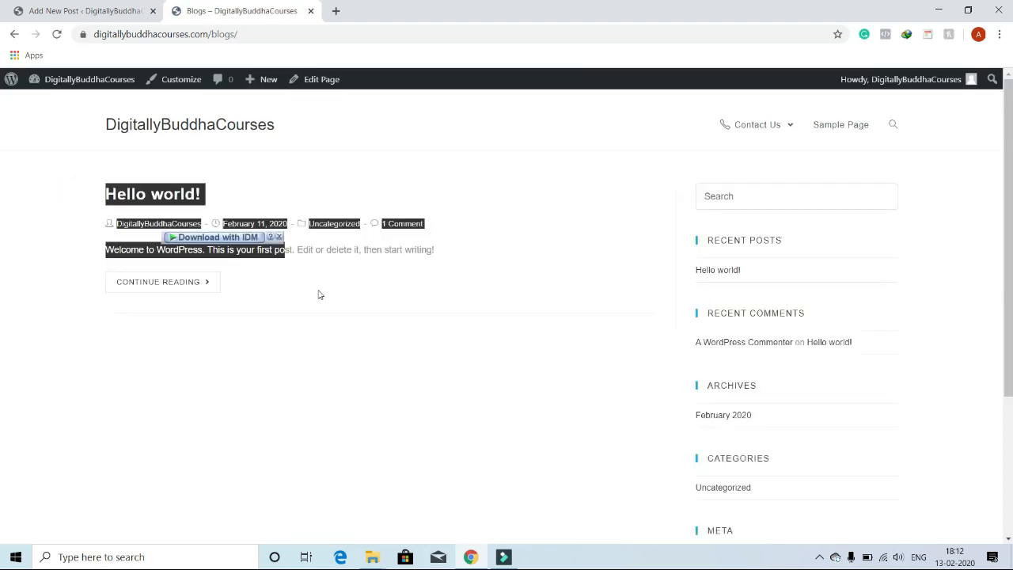
pyautogui.click(335, 298)
pyautogui.scroll(-1, 376, 275)
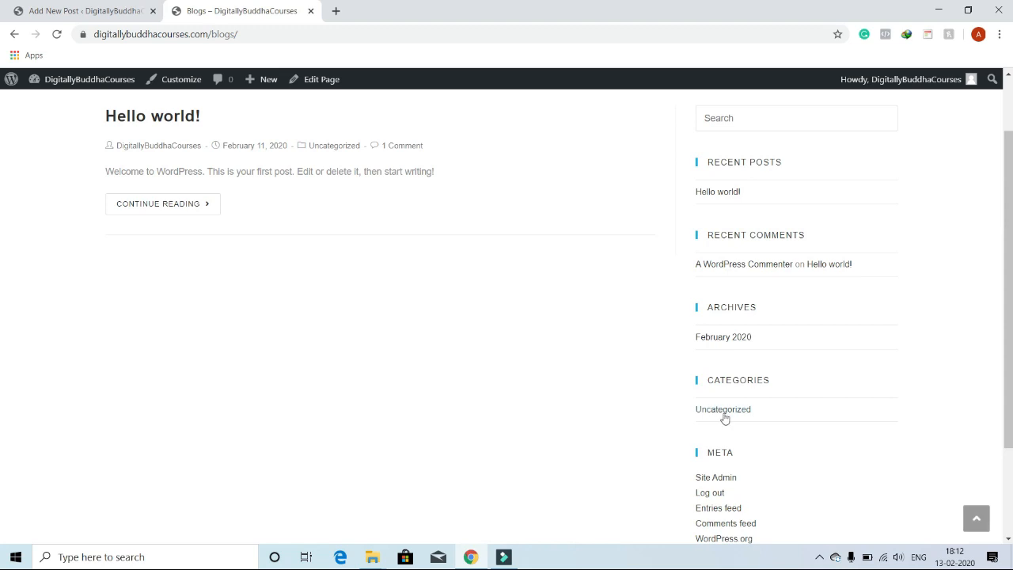
pyautogui.moveTo(765, 411); pyautogui.dragTo(697, 410)
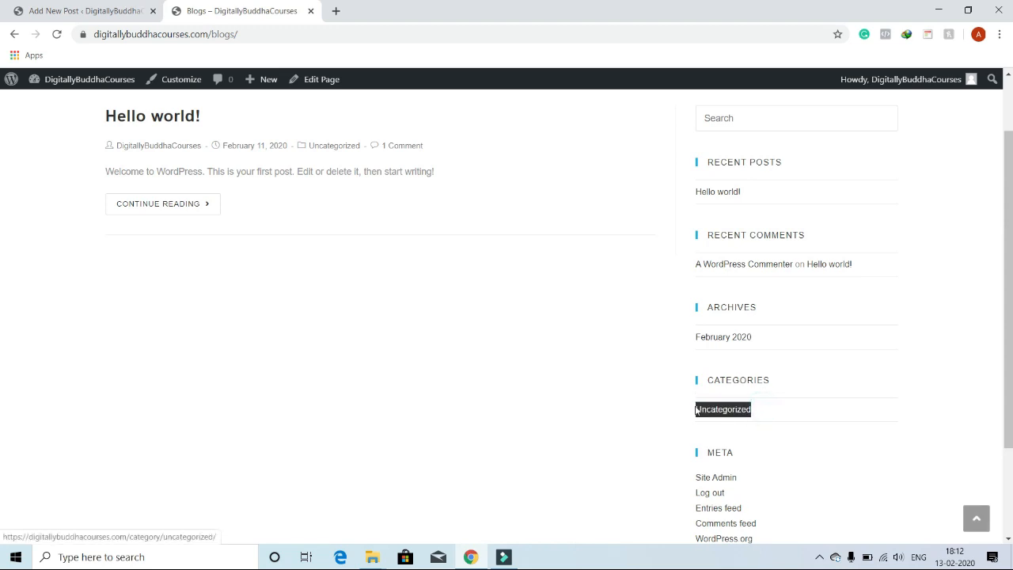
pyautogui.click(345, 254)
pyautogui.scroll(2, 453, 270)
# Step: Return to the post editor and enter WordPress as a new category name without choosing a parent category
pyautogui.click(85, 10)
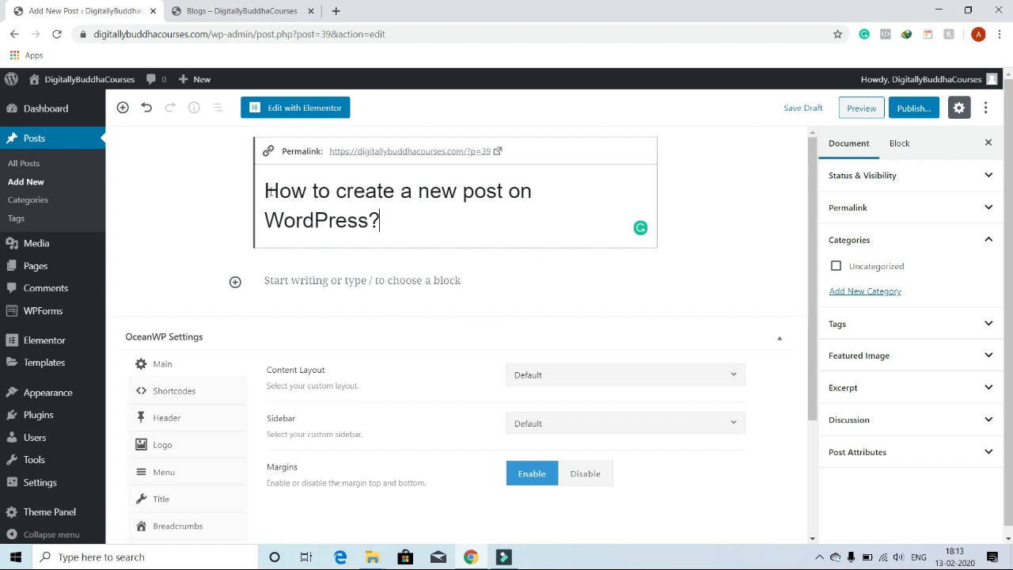
pyautogui.click(850, 293)
pyautogui.click(877, 337)
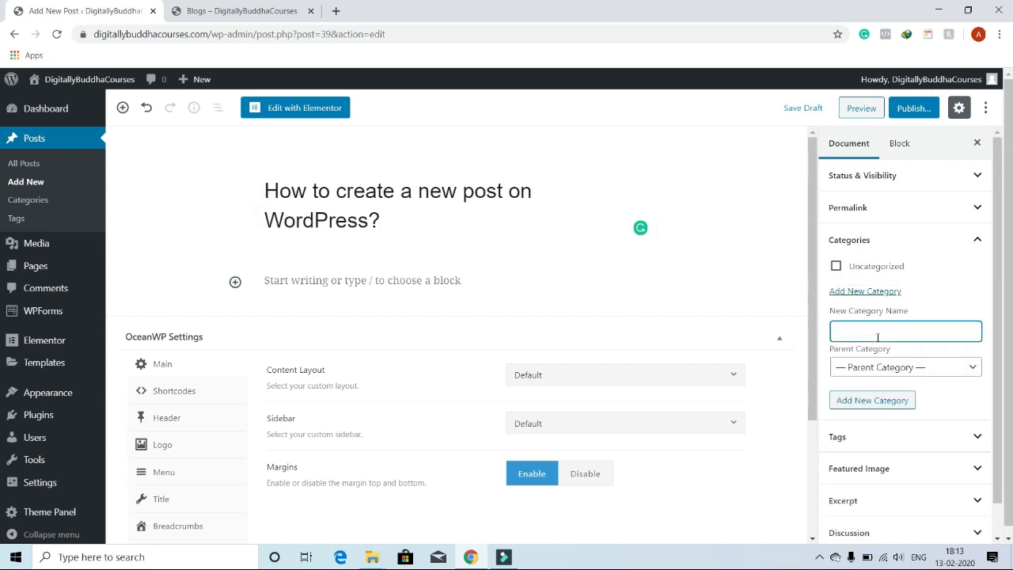
pyautogui.write('WordPress')
pyautogui.click(931, 371)
pyautogui.click(929, 370)
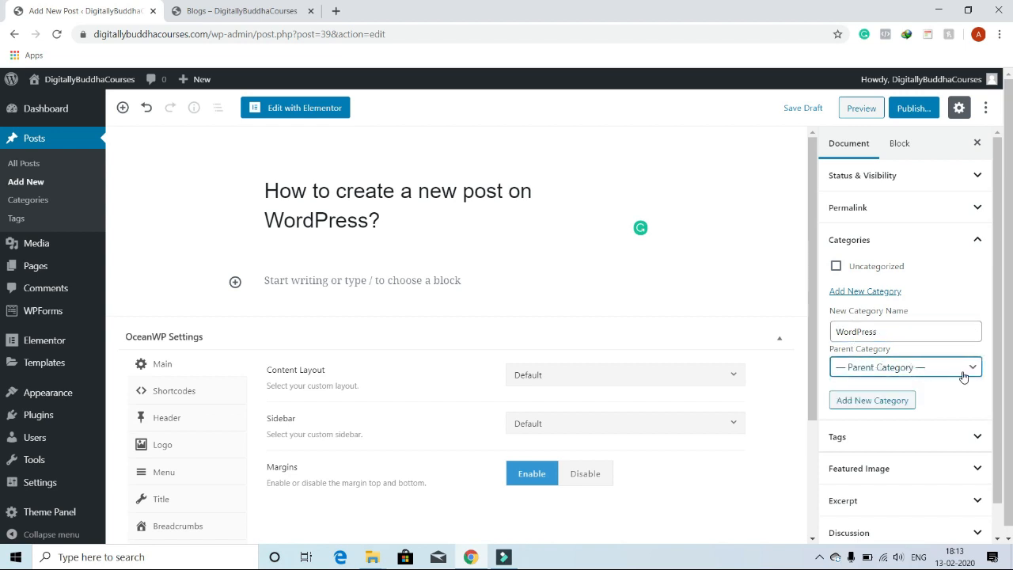
# Step: Add the tag Tutorial to the post and stay on the editor page
pyautogui.scroll(-1, 934, 369)
pyautogui.scroll(1, 932, 367)
pyautogui.scroll(-1, 887, 419)
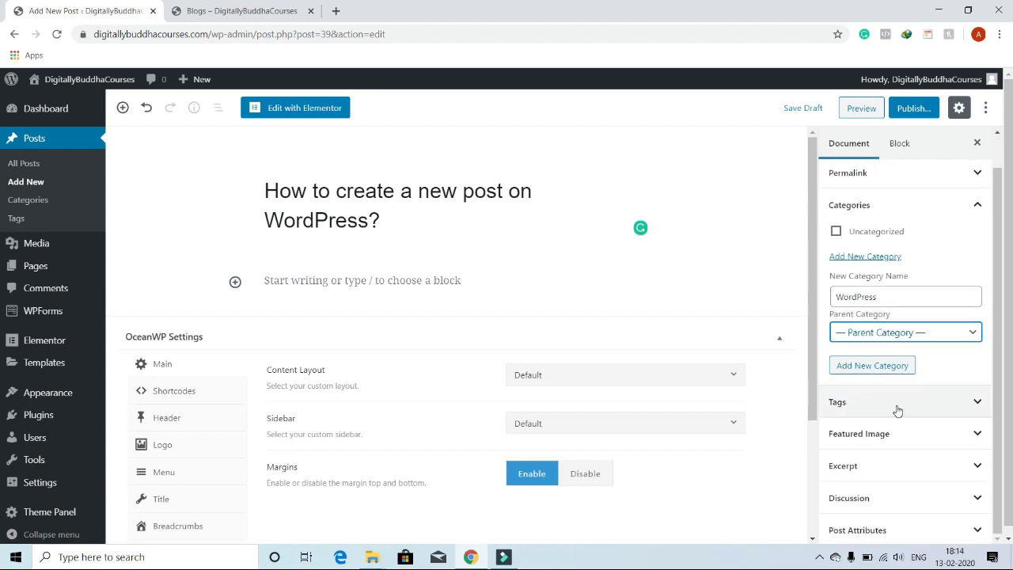
pyautogui.click(897, 409)
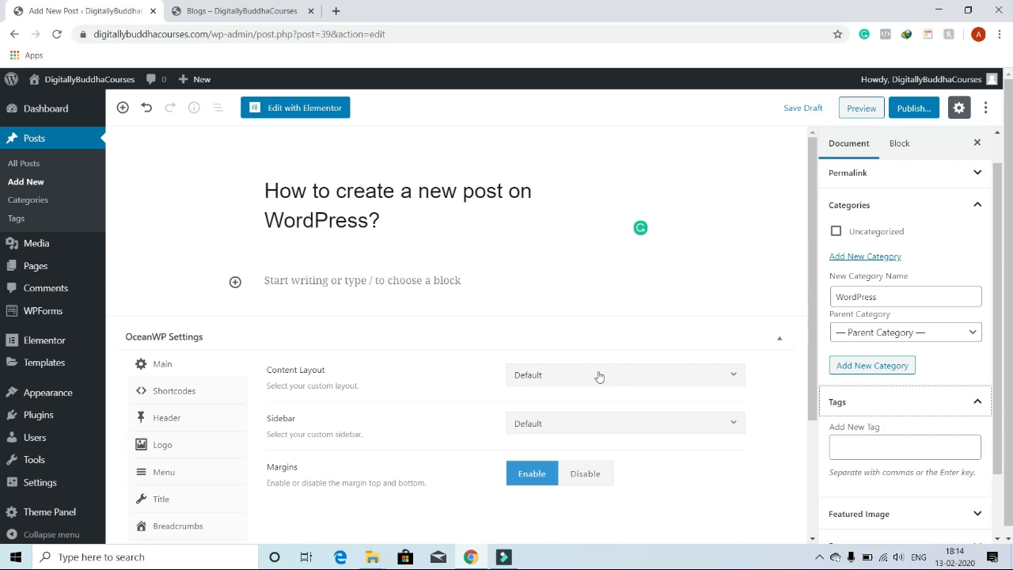
pyautogui.click(882, 450)
pyautogui.write('Tut')
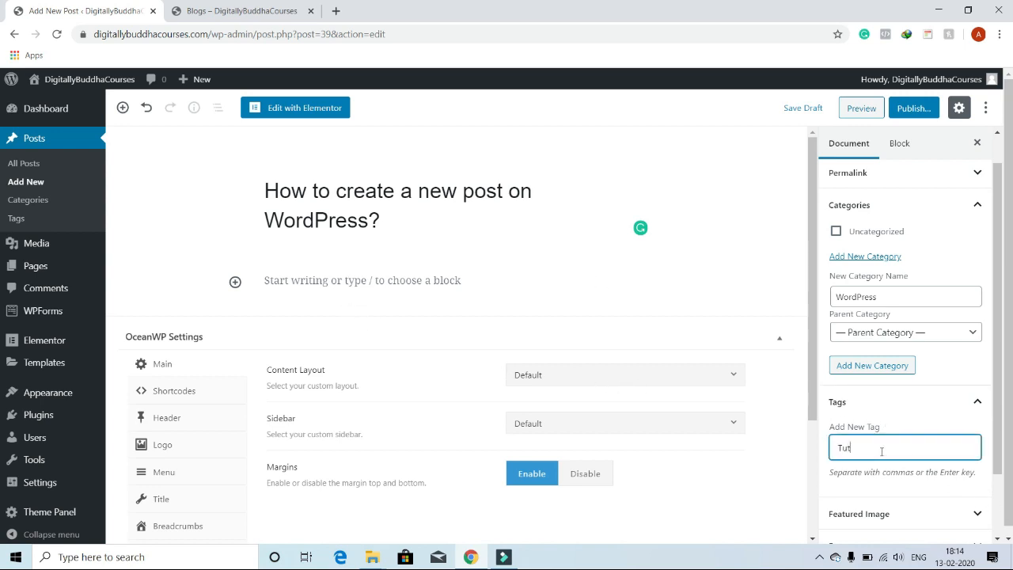
pyautogui.write('orial')
pyautogui.press('Return')
pyautogui.hotkey('ctrl', 'w')
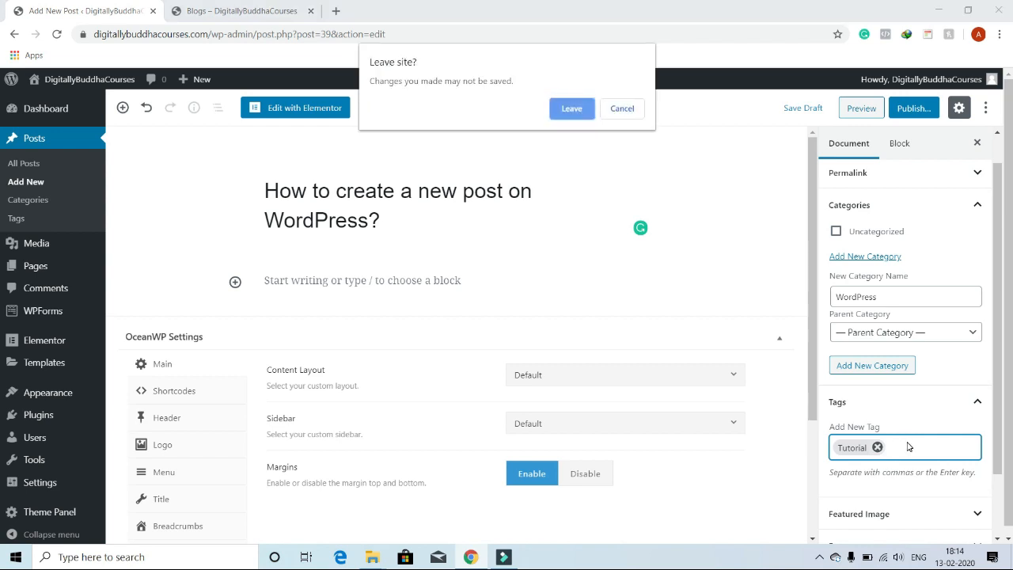
pyautogui.click(613, 115)
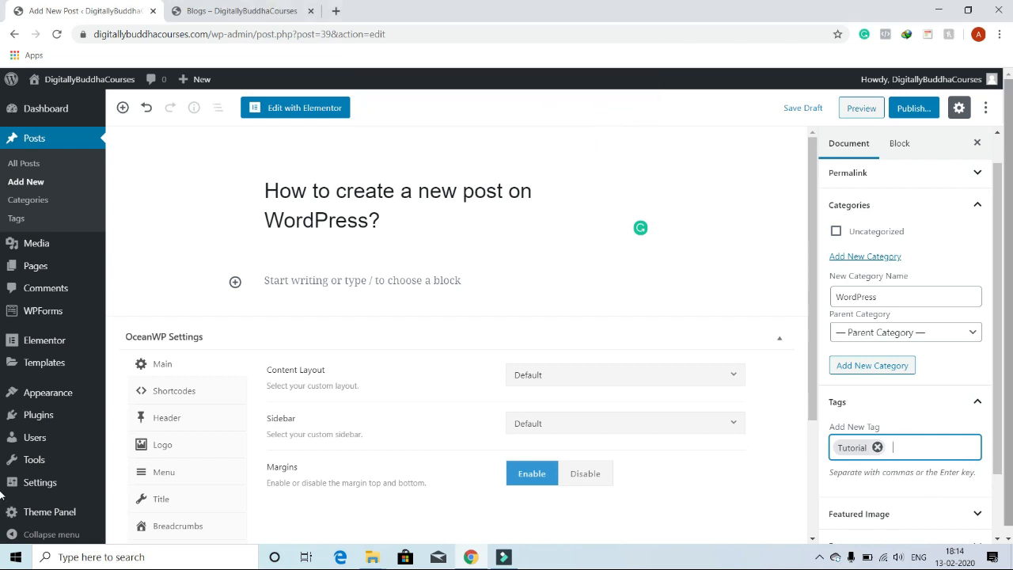
# Step: Add the tags WordPress Course and Digital Marketing to the post
pyautogui.write('Word')
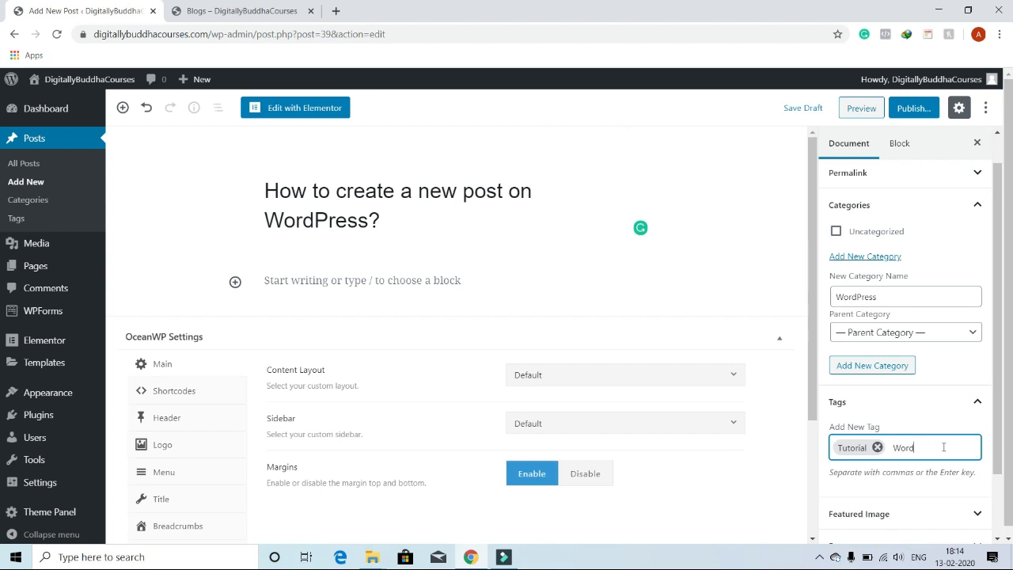
pyautogui.write('Press Course')
pyautogui.press('Return')
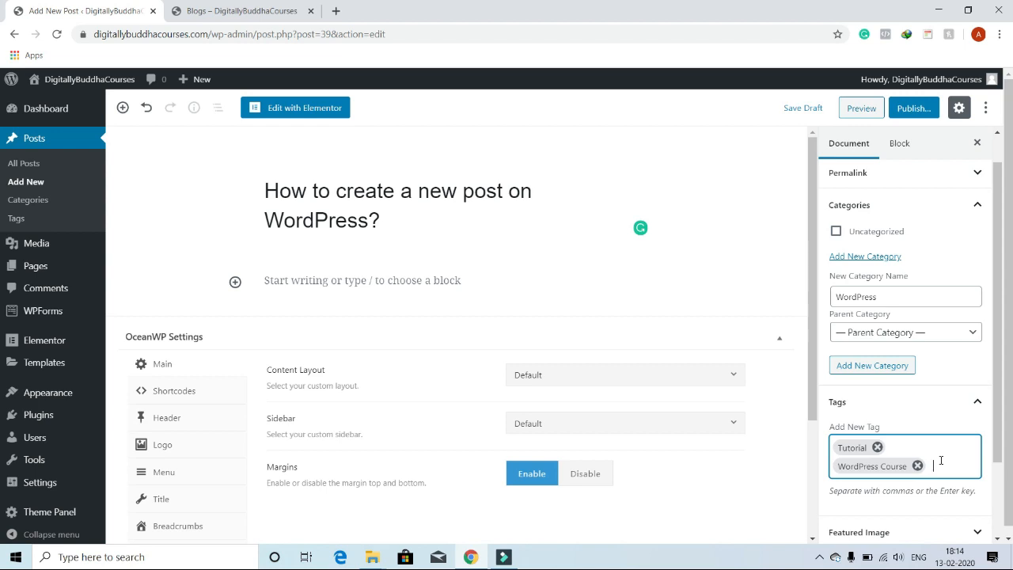
pyautogui.write('Digital Marketin')
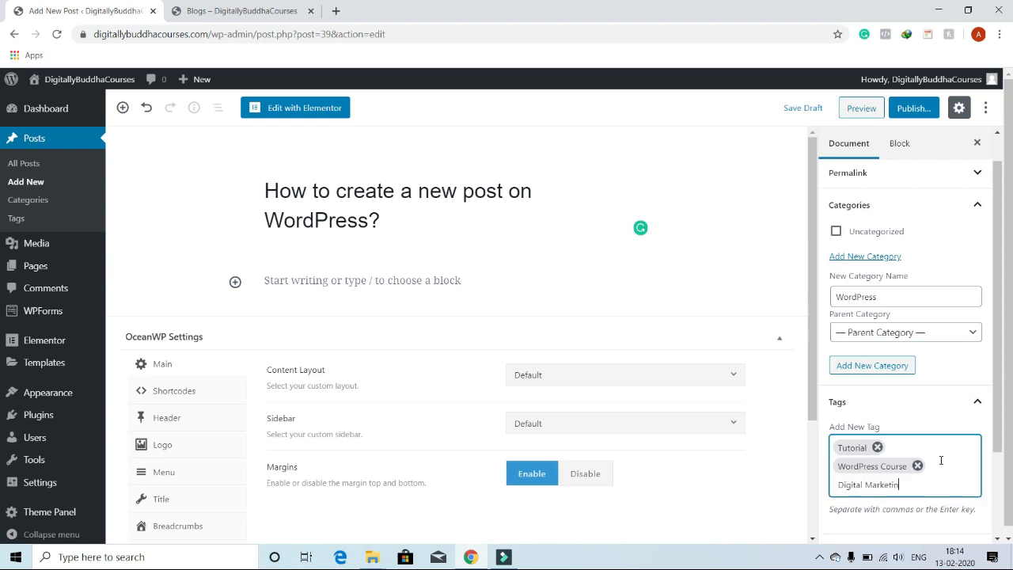
pyautogui.write('g')
pyautogui.press('Return')
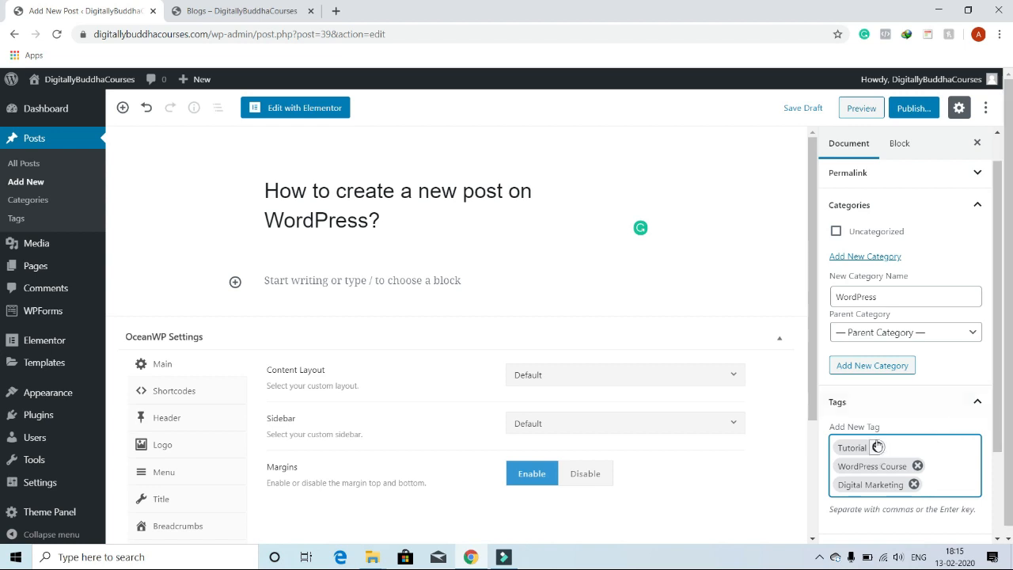
# Step: Try the Full Width content layout in the OceanWP settings and set it back to Default
pyautogui.scroll(-2, 894, 373)
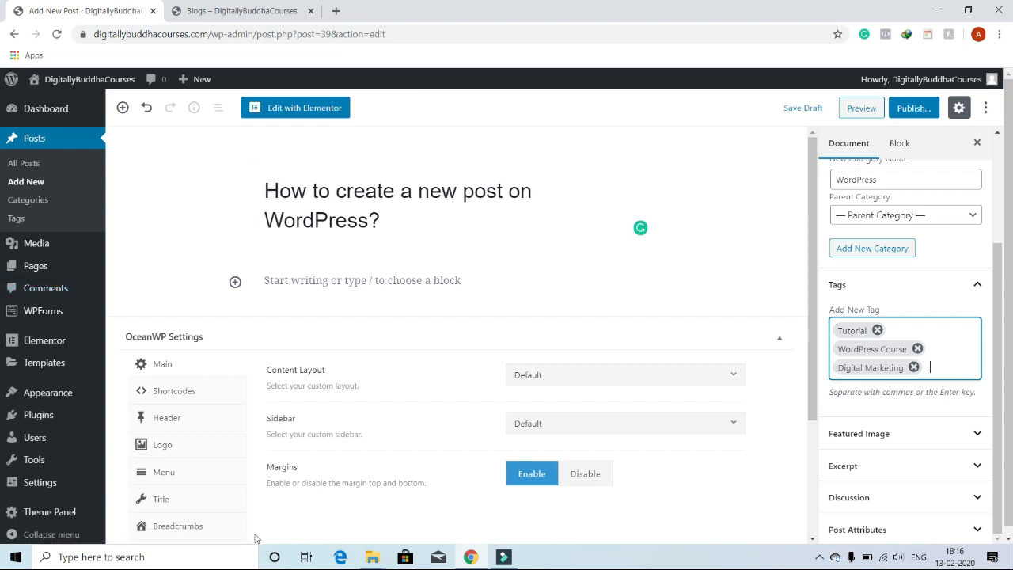
pyautogui.click(606, 380)
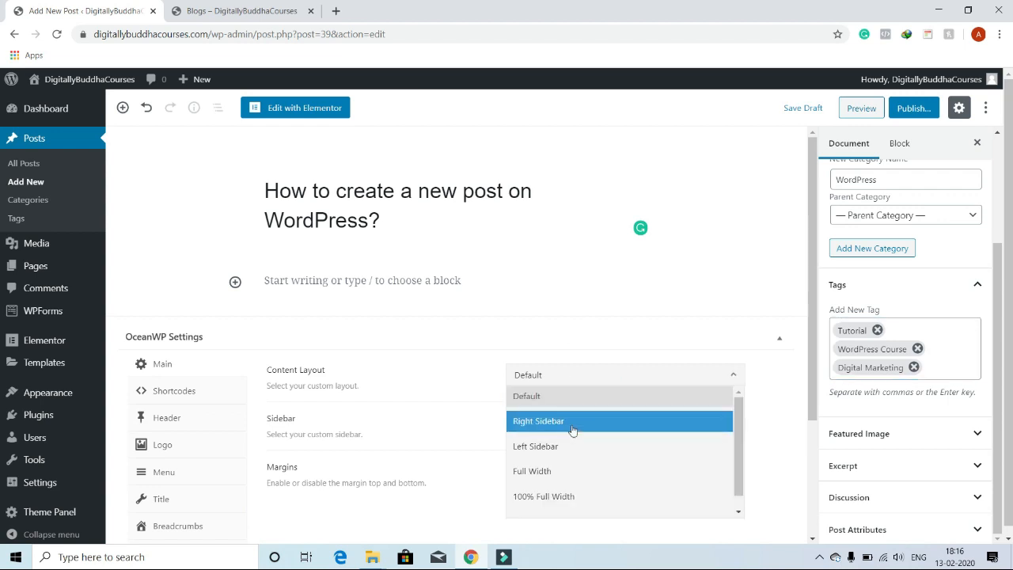
pyautogui.click(562, 471)
pyautogui.click(579, 378)
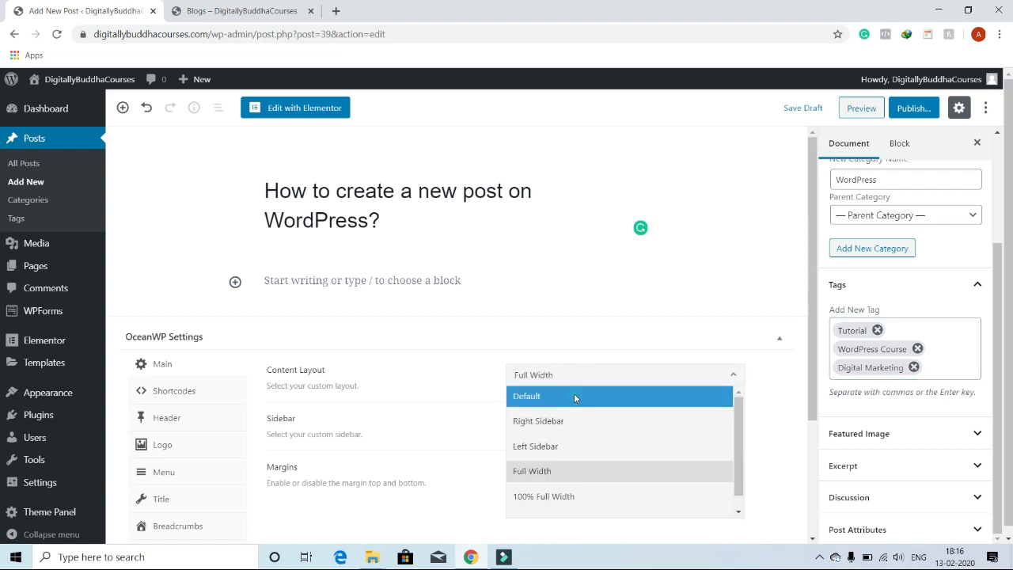
pyautogui.click(574, 396)
# Step: Disable the page title display in the OceanWP settings and publish the post
pyautogui.click(154, 501)
pyautogui.click(657, 378)
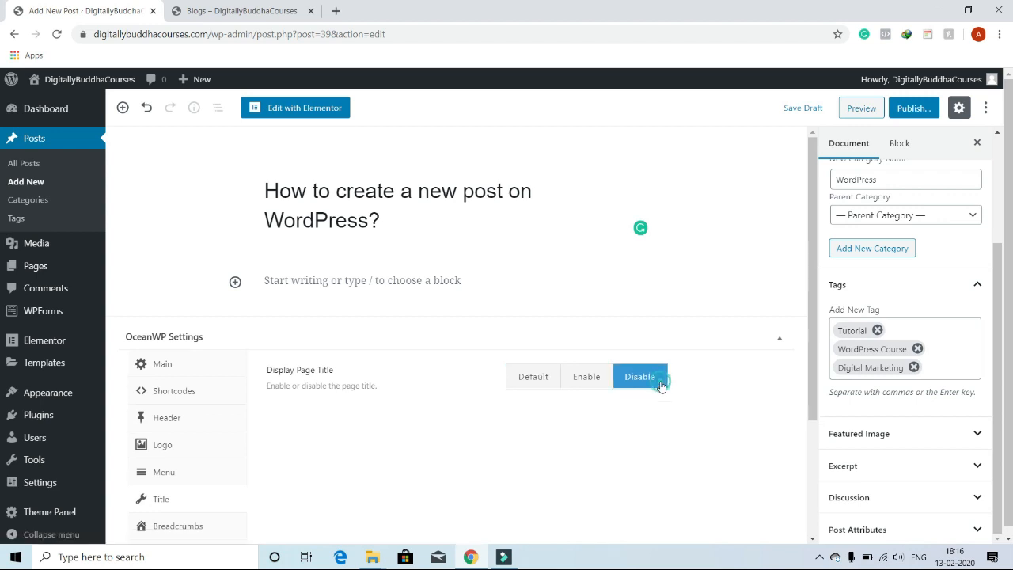
pyautogui.click(922, 108)
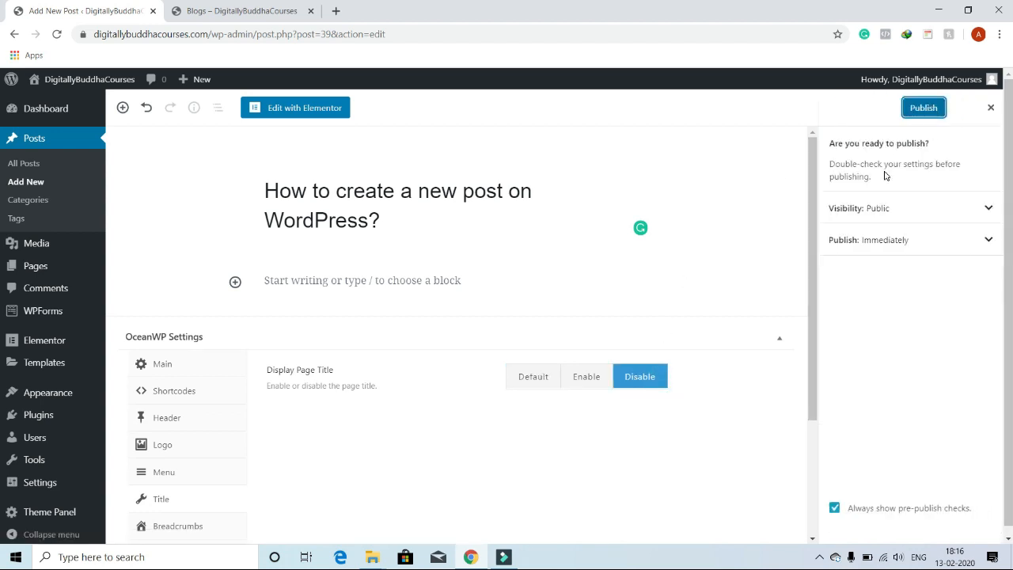
pyautogui.click(930, 110)
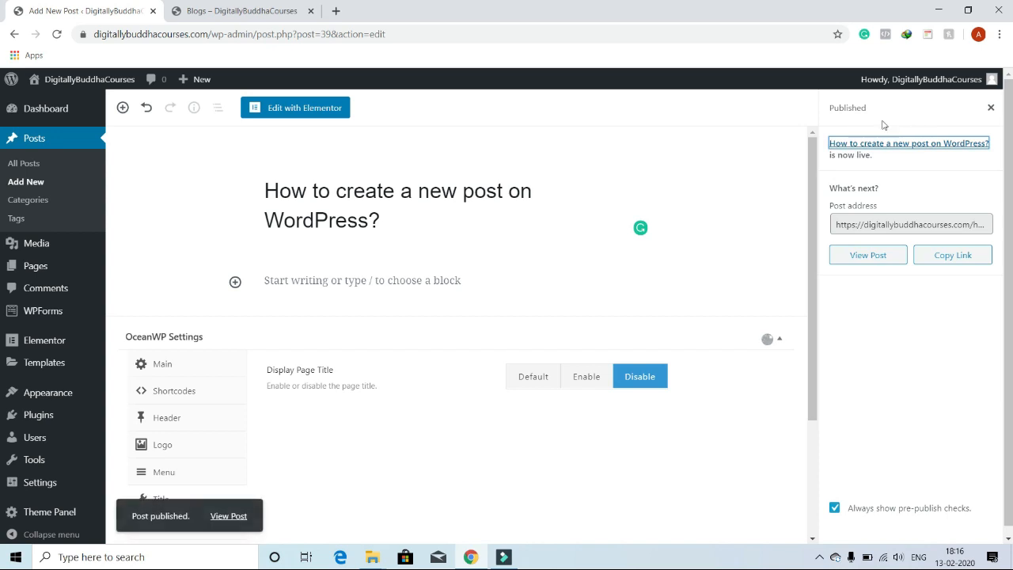
# Step: Open the published post in a new browser tab and switch to it
pyautogui.click(230, 516)
pyautogui.rightClick(231, 517)
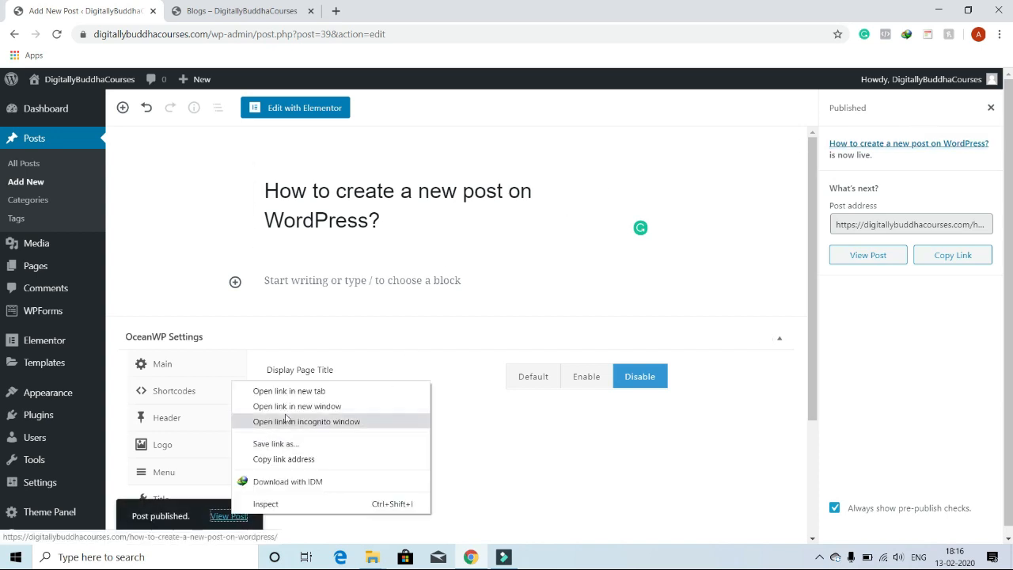
pyautogui.click(292, 389)
pyautogui.click(292, 7)
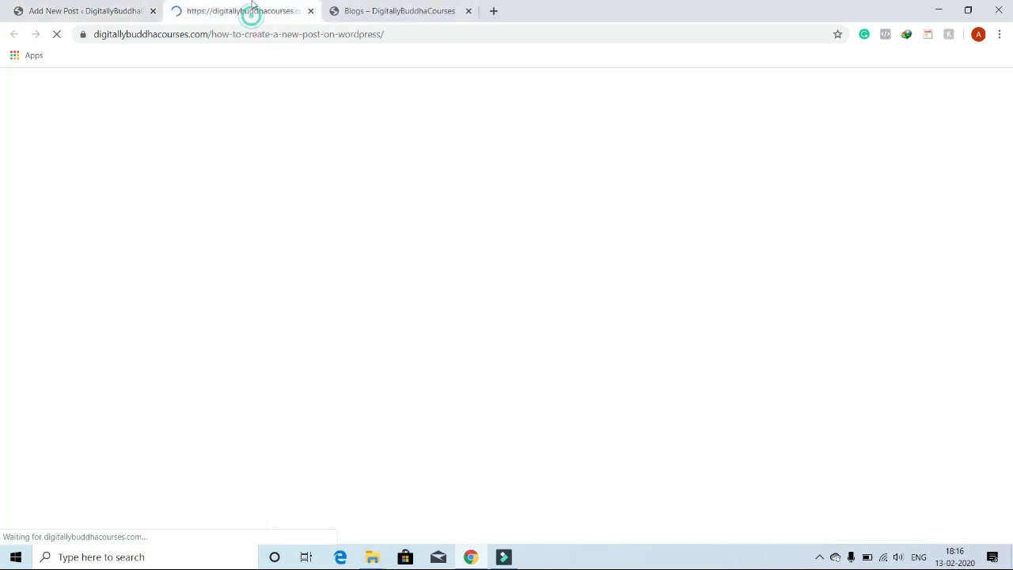
# Step: Review the published post's title, date, category, tags and related posts on the live page
pyautogui.scroll(-4, 333, 185)
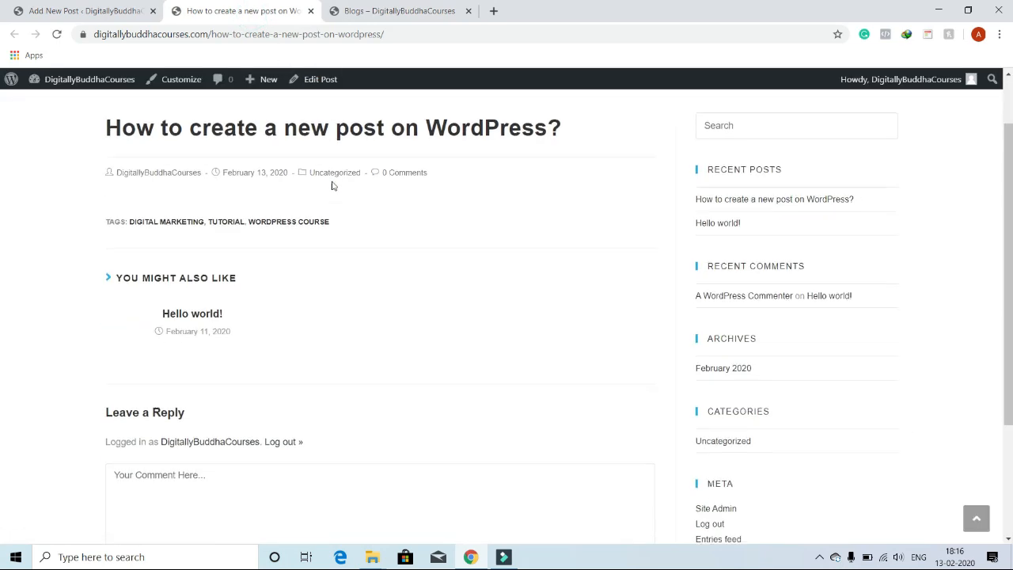
pyautogui.scroll(4, 333, 185)
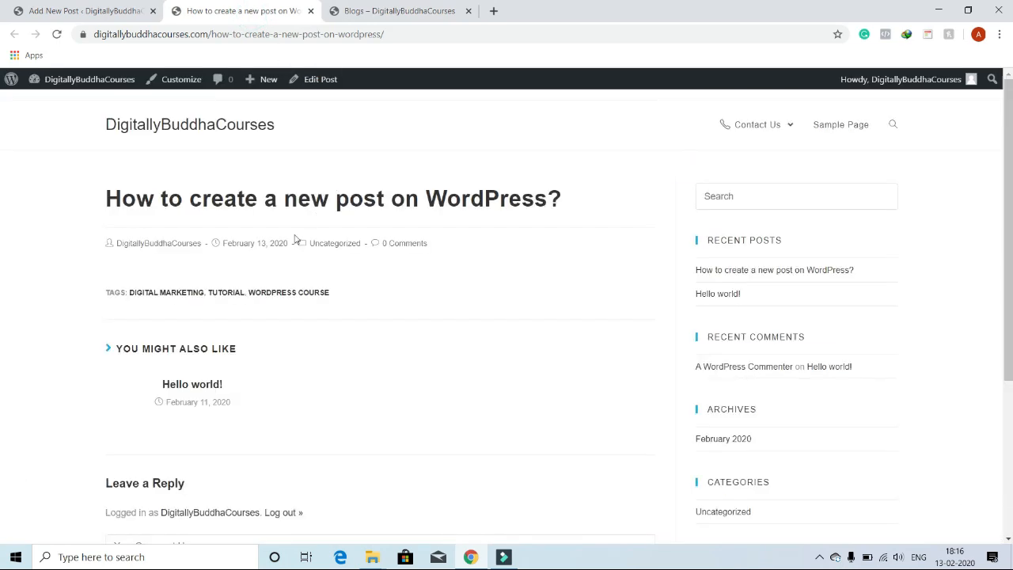
pyautogui.scroll(-1, 199, 208)
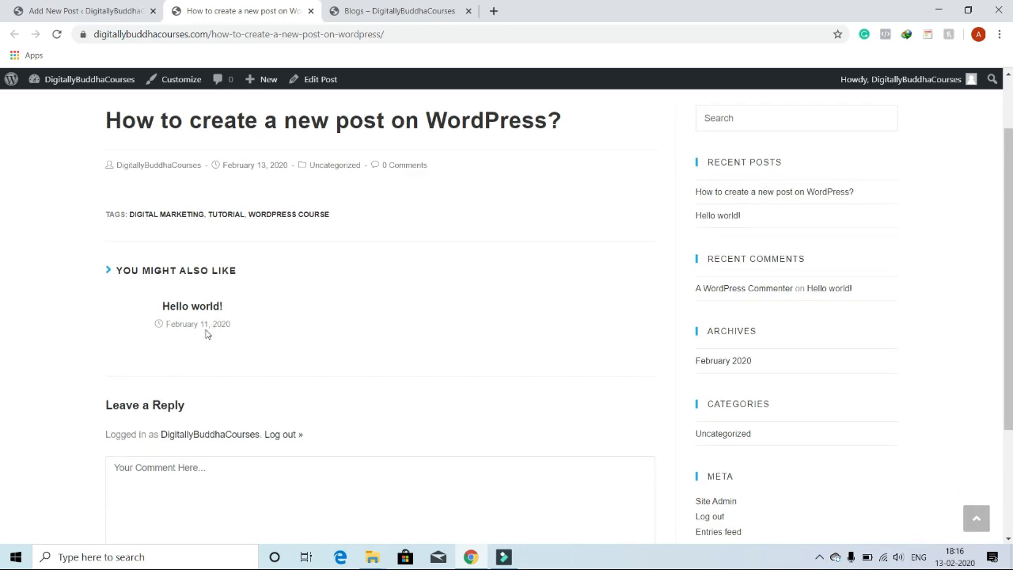
pyautogui.scroll(1, 188, 237)
pyautogui.scroll(-1, 220, 163)
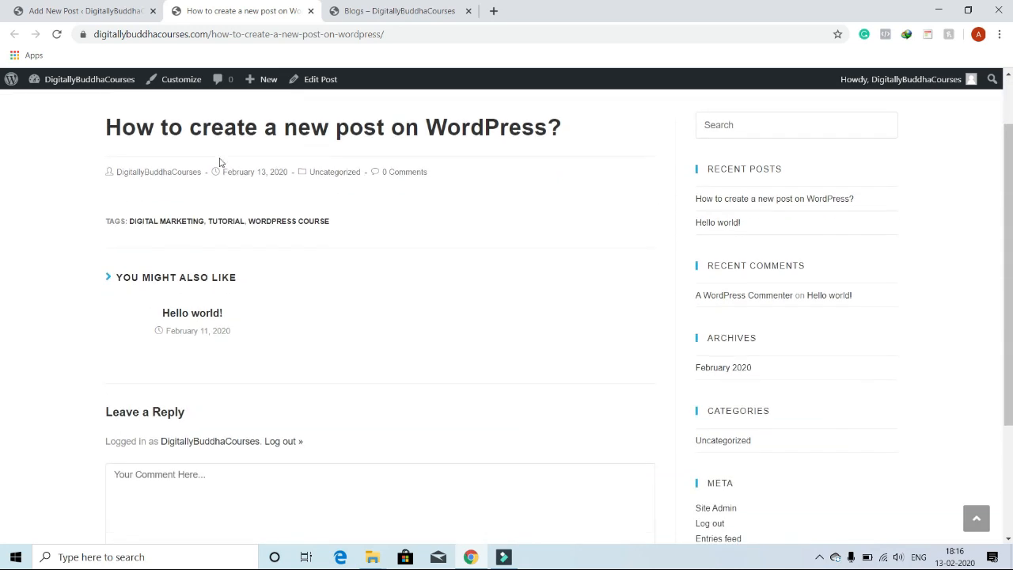
# Step: Close the post-publish panel in the editor and check the Categories section on the live post
pyautogui.click(103, 10)
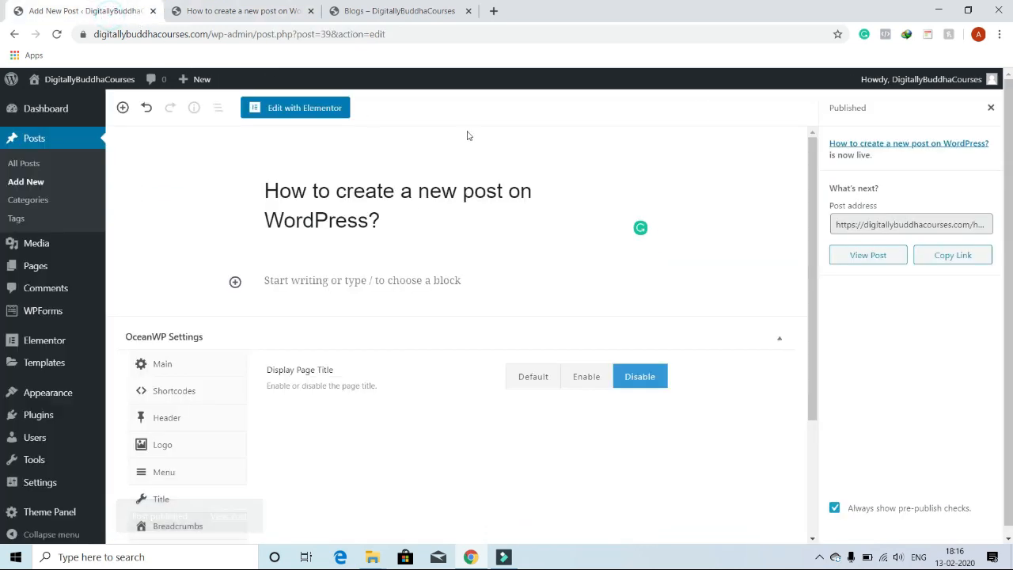
pyautogui.click(991, 107)
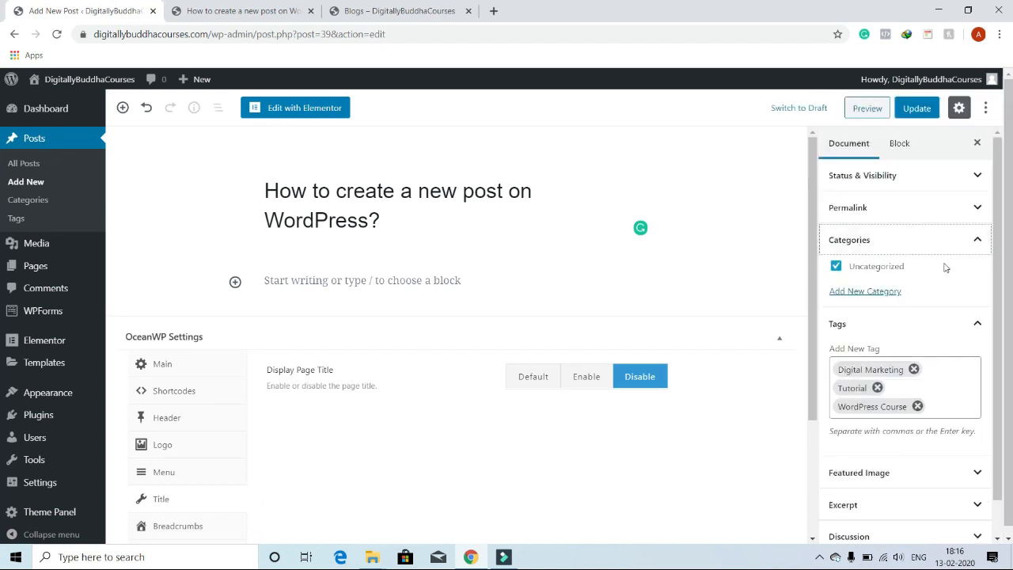
pyautogui.click(285, 11)
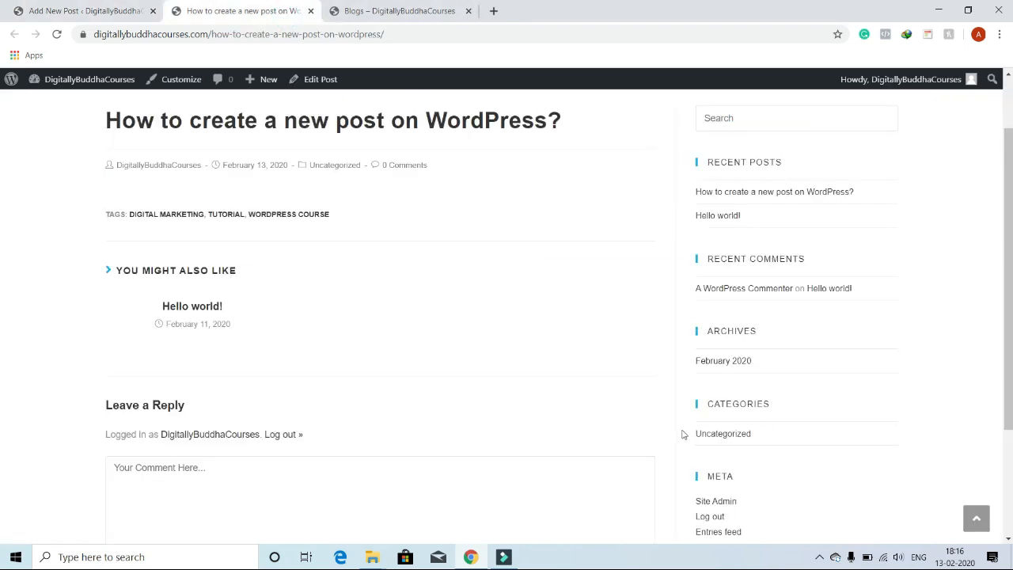
pyautogui.moveTo(678, 427); pyautogui.dragTo(760, 477)
pyautogui.click(856, 416)
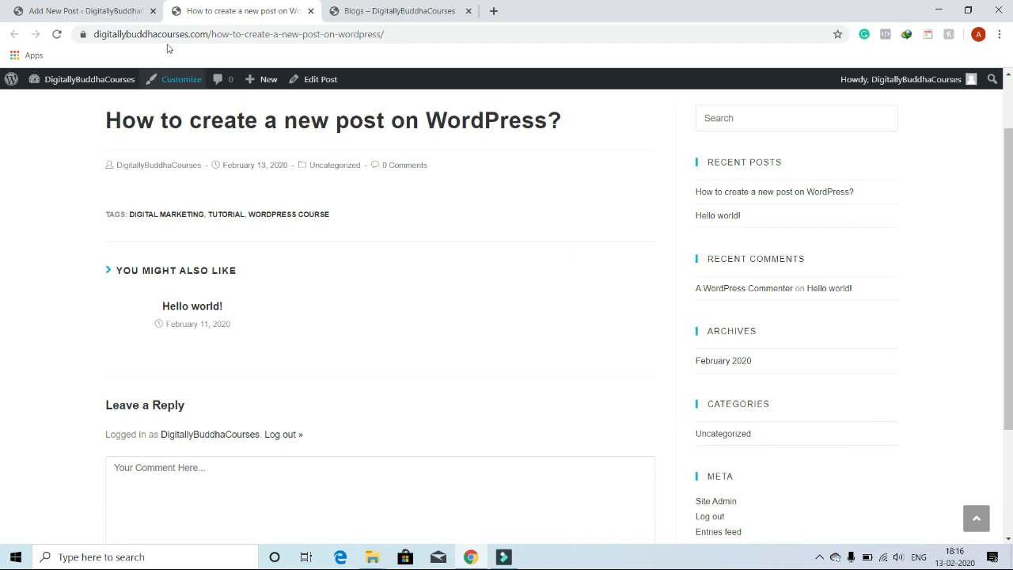
# Step: Create a new category named WordPress for the post, without a parent category
pyautogui.click(127, 11)
pyautogui.click(868, 292)
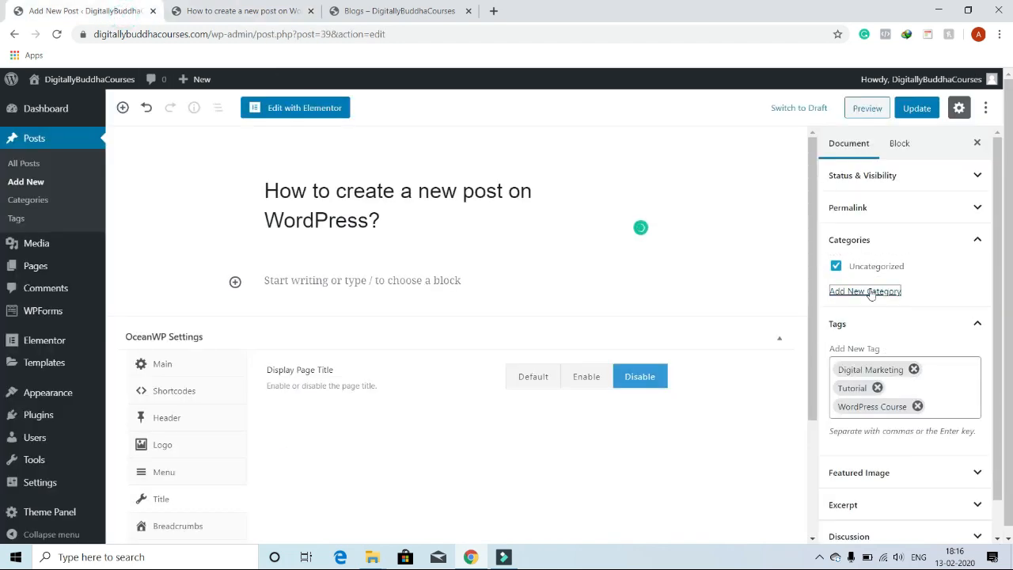
pyautogui.click(861, 333)
pyautogui.write('W')
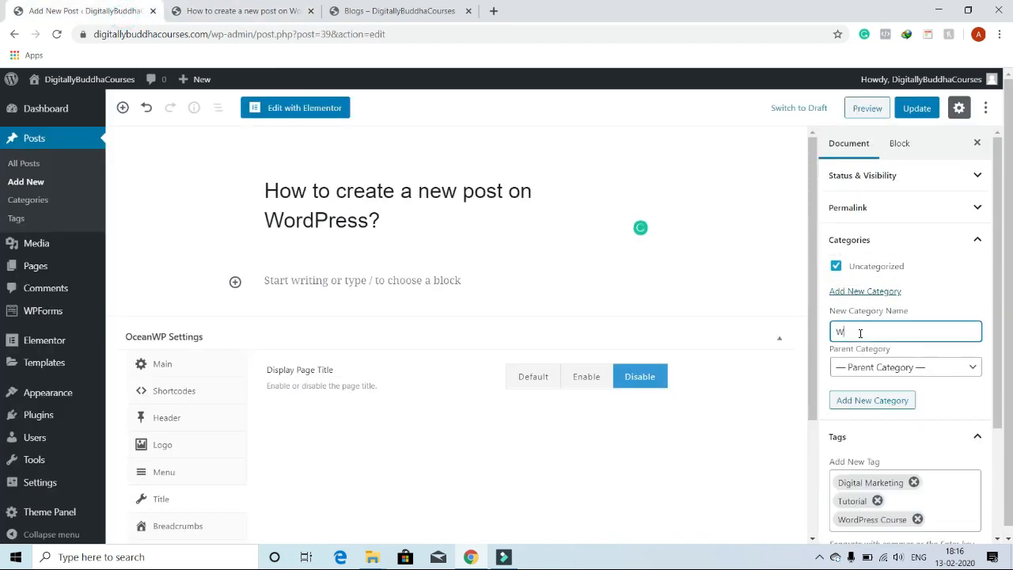
pyautogui.write('ordPress')
pyautogui.click(903, 401)
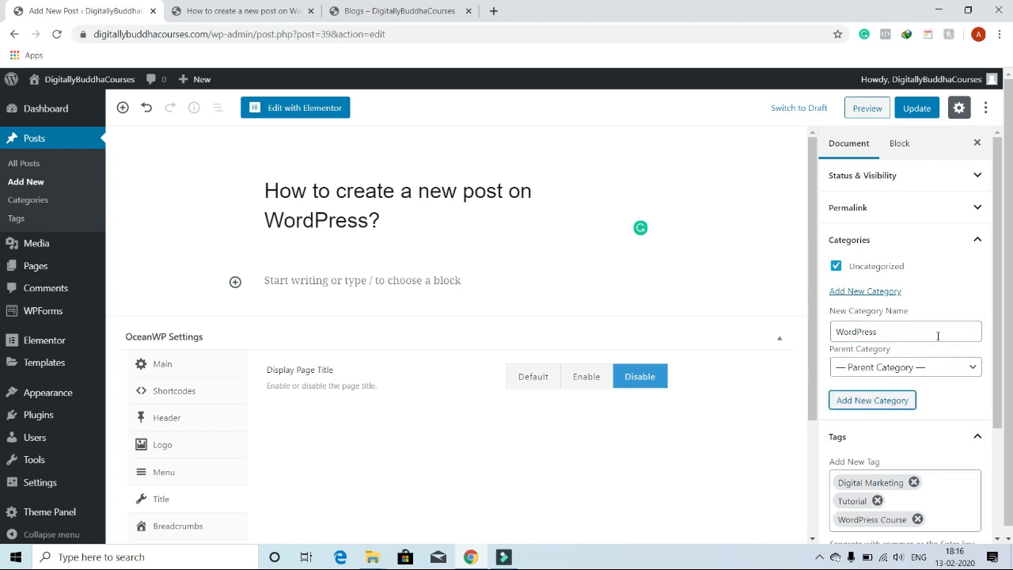
# Step: Remove the Uncategorized category from the post and update the post
pyautogui.click(838, 270)
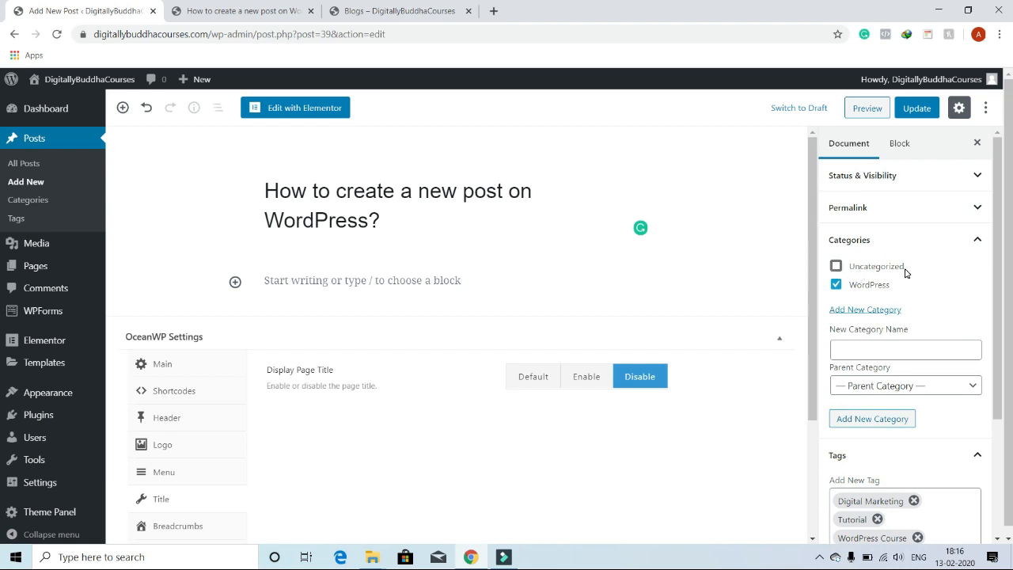
pyautogui.scroll(-2, 904, 272)
pyautogui.scroll(-1, 842, 271)
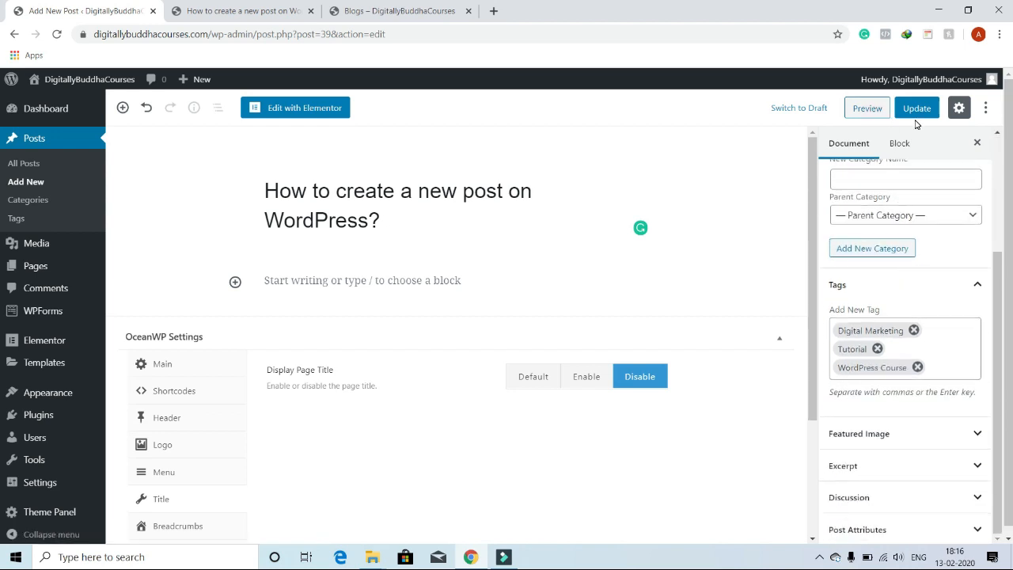
pyautogui.click(916, 108)
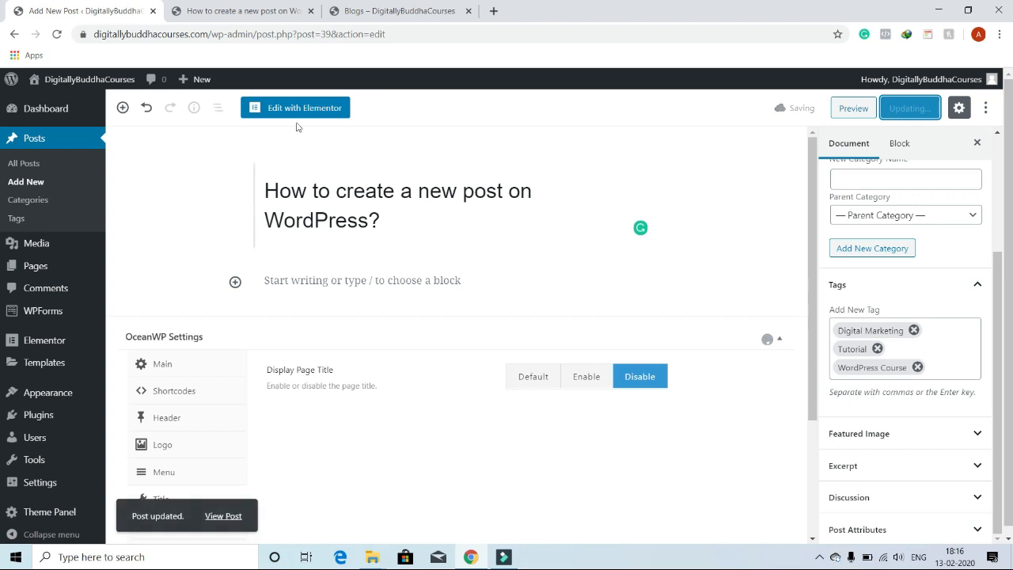
# Step: Reload the live post and check the Categories section of its sidebar
pyautogui.click(242, 11)
pyautogui.click(55, 35)
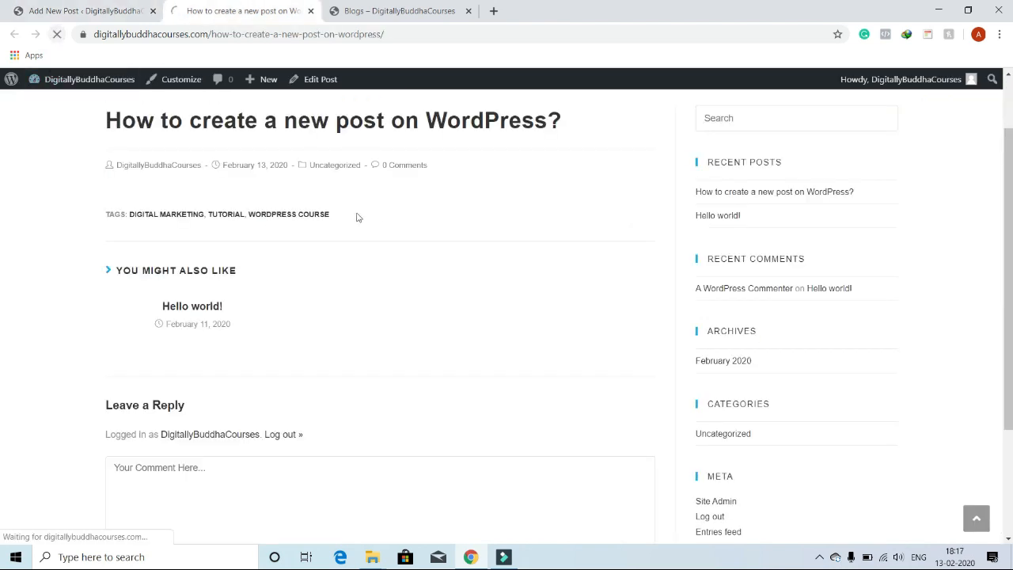
pyautogui.scroll(-3, 493, 296)
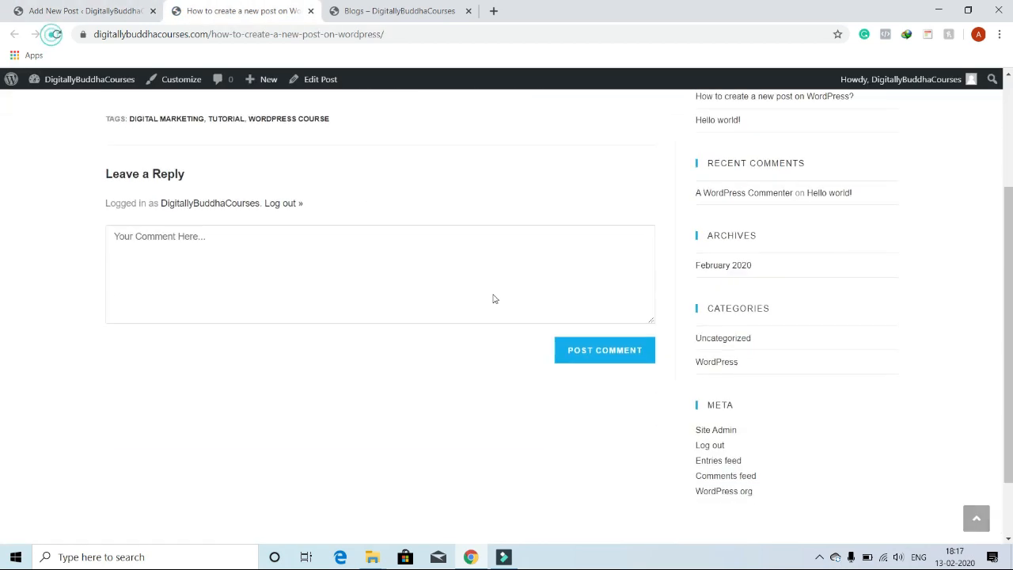
pyautogui.moveTo(752, 294); pyautogui.dragTo(685, 299)
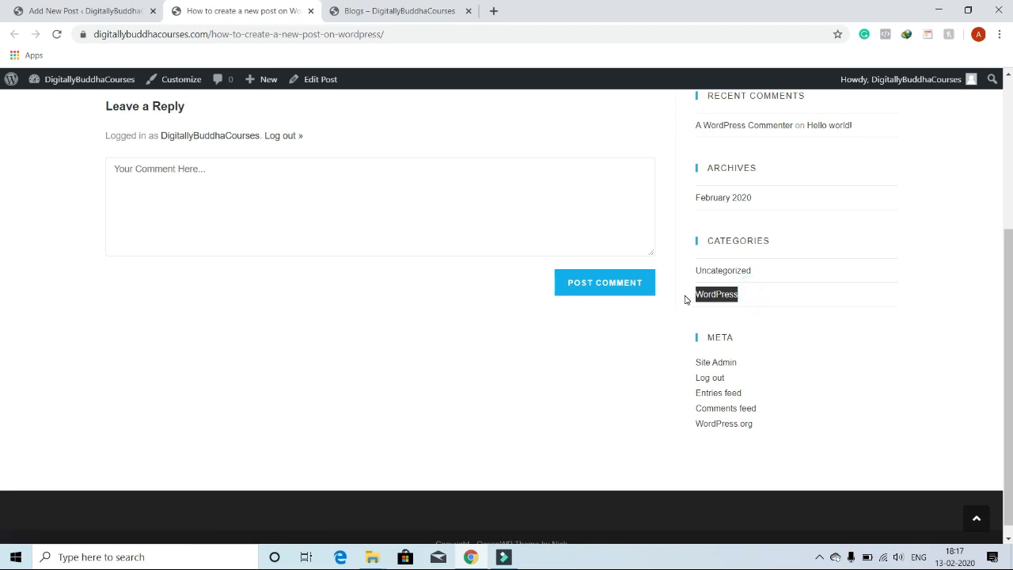
pyautogui.click(765, 303)
pyautogui.moveTo(748, 293); pyautogui.dragTo(634, 293)
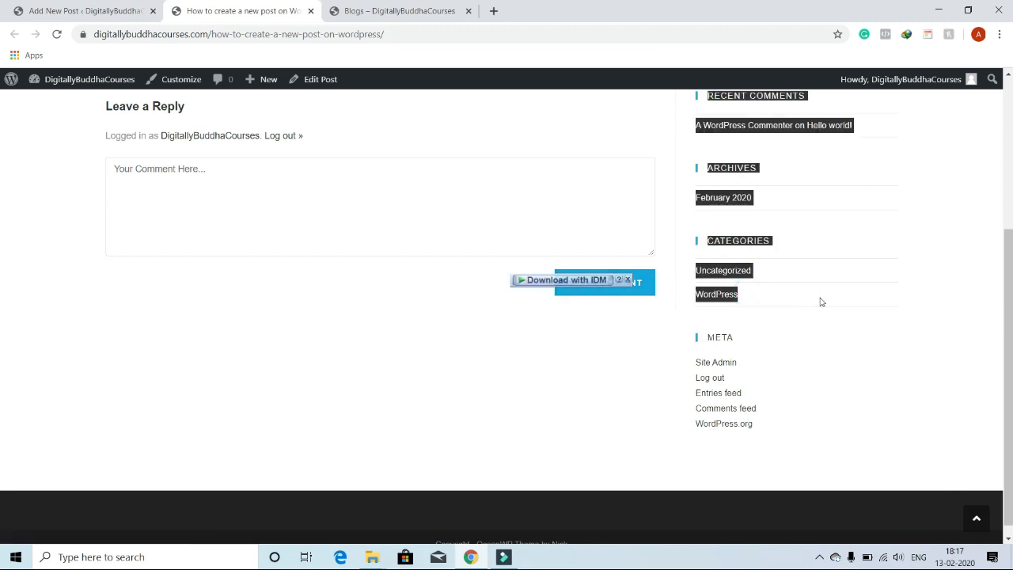
pyautogui.click(251, 160)
# Step: Open the site's Uncategorized category for editing and change its name to General
pyautogui.click(87, 10)
pyautogui.scroll(3, 893, 365)
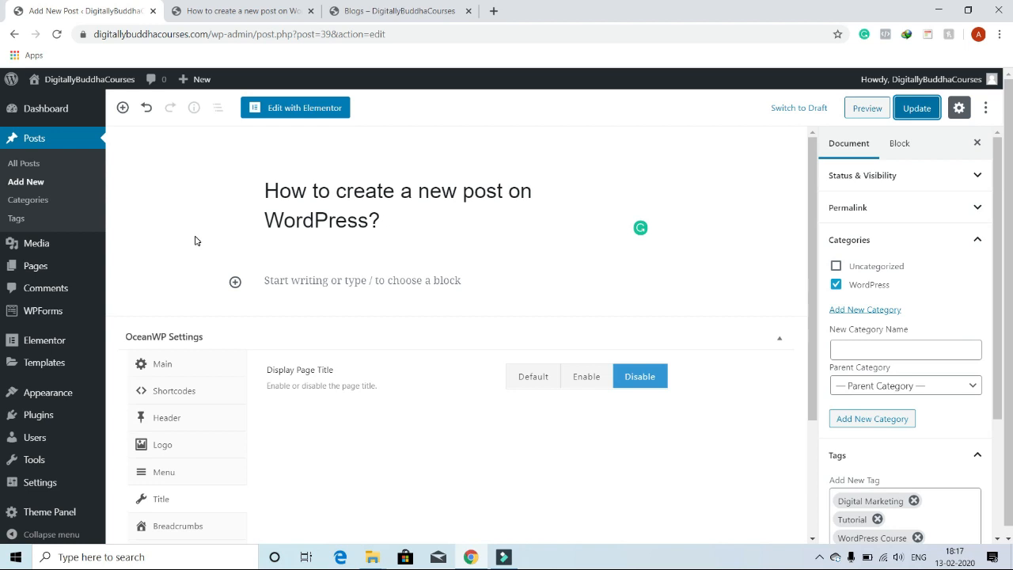
pyautogui.click(32, 202)
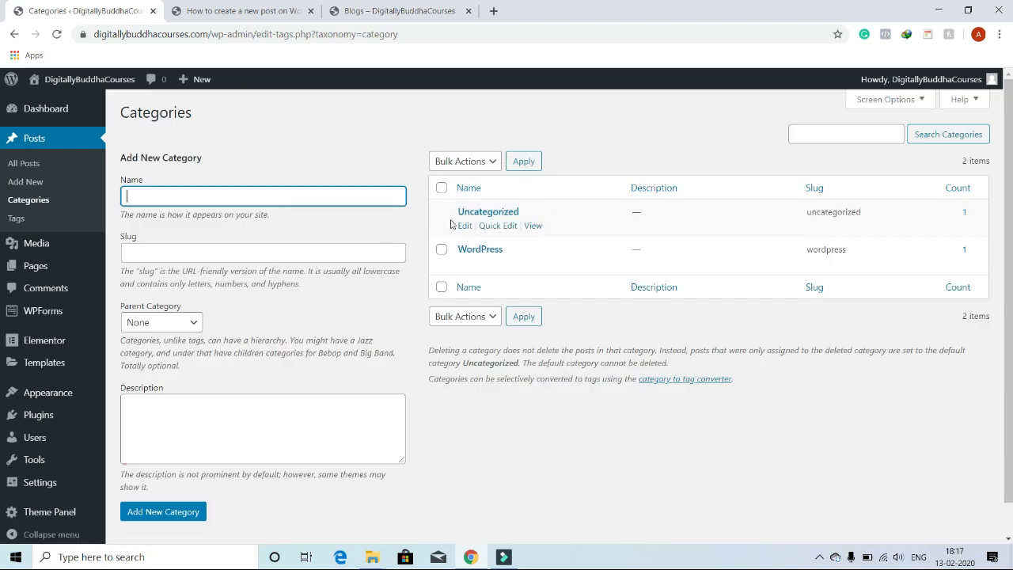
pyautogui.click(492, 211)
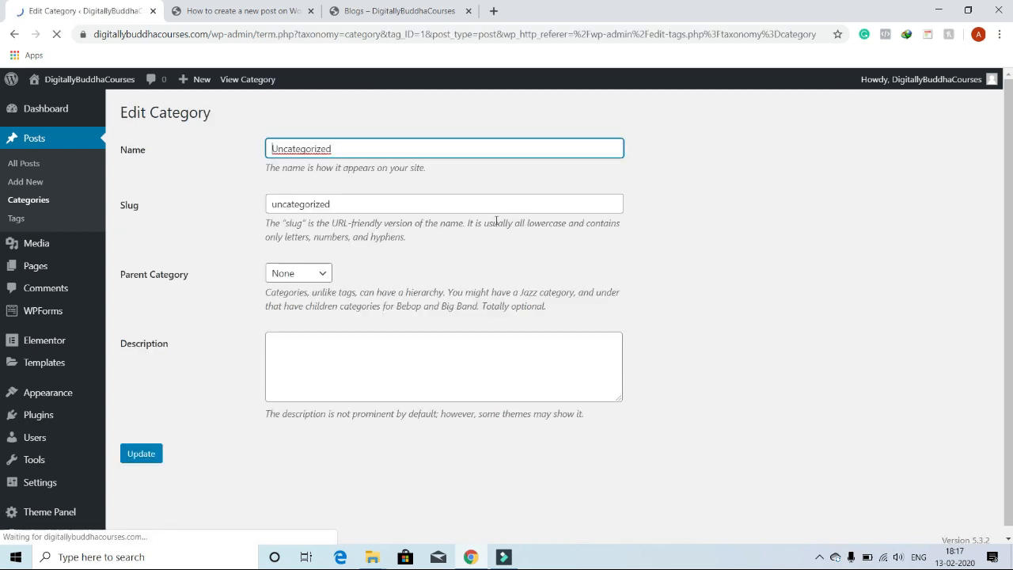
pyautogui.doubleClick(357, 146)
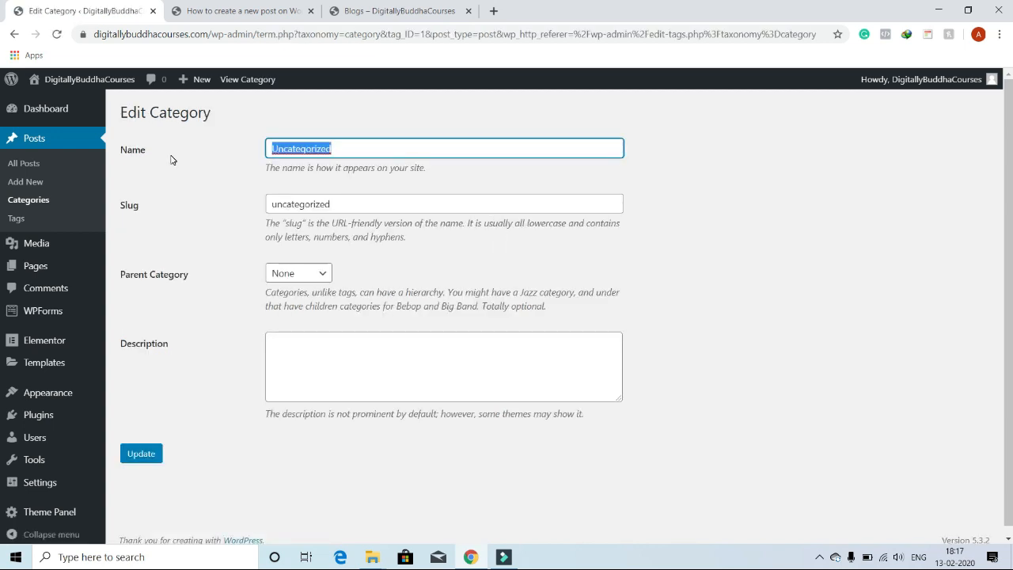
pyautogui.press('BackSpace')
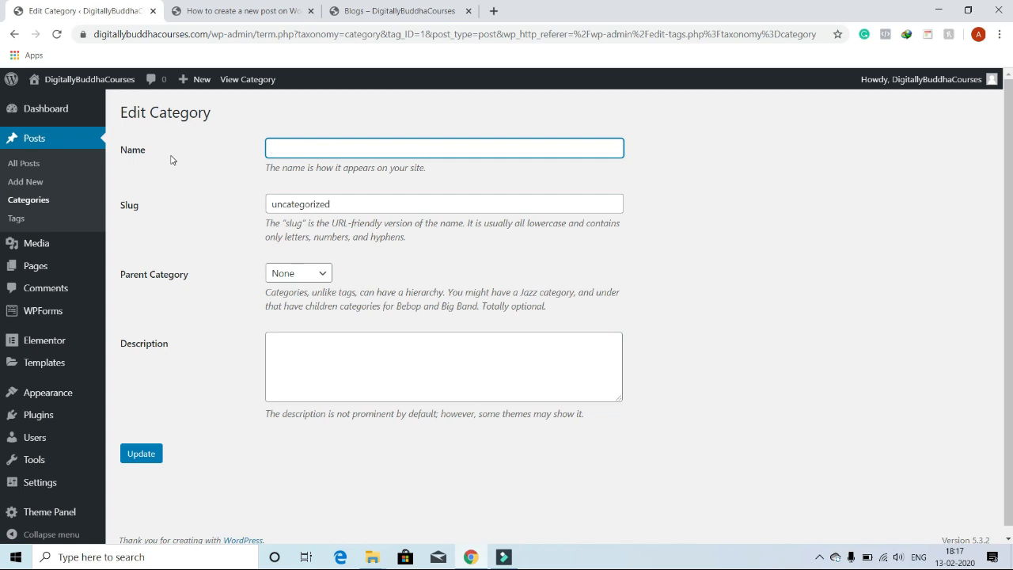
pyautogui.write('General')
# Step: Set the category's slug to general, keep the parent category as None and save the category
pyautogui.doubleClick(355, 203)
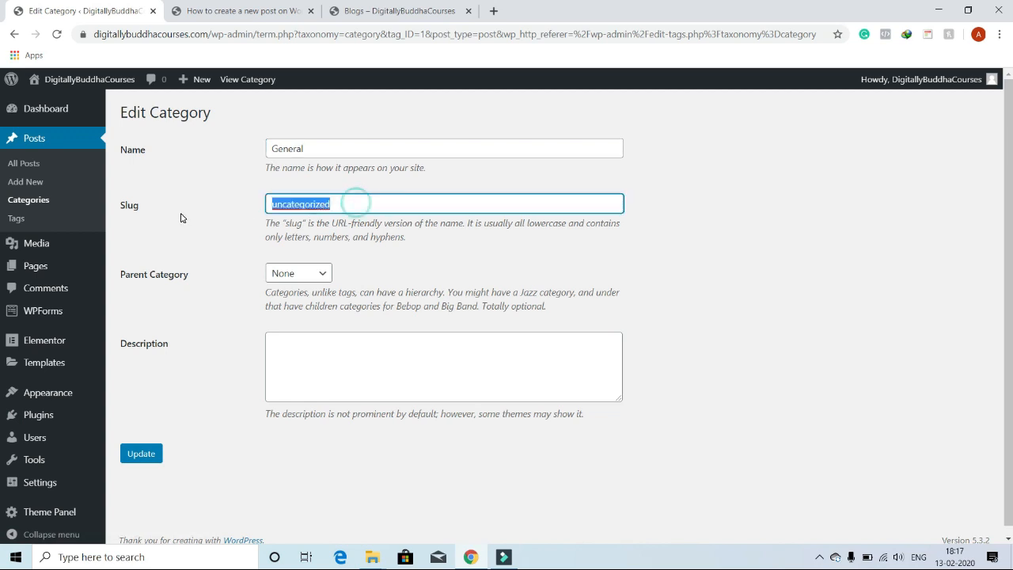
pyautogui.press('BackSpace')
pyautogui.click(204, 9)
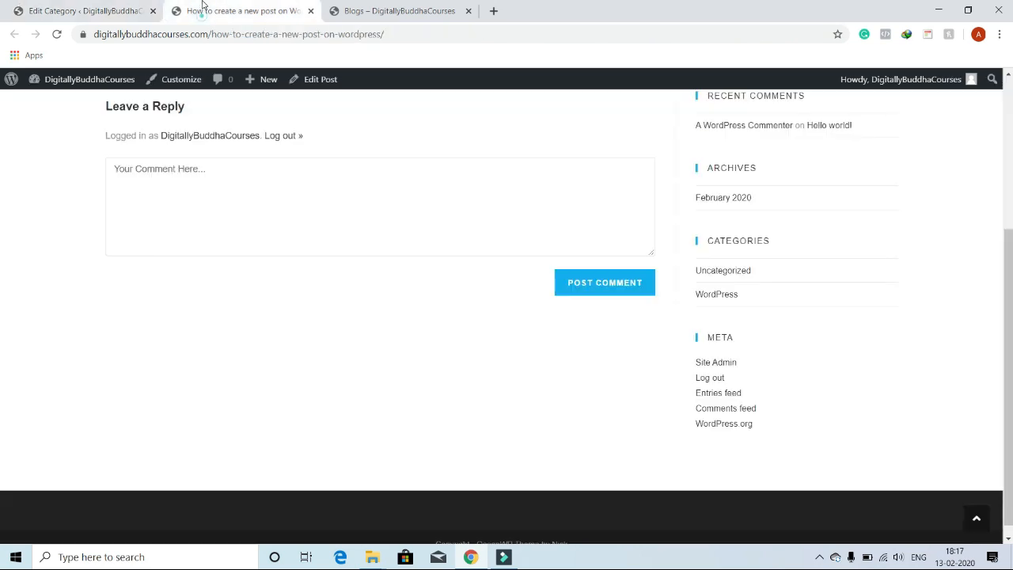
pyautogui.click(50, 11)
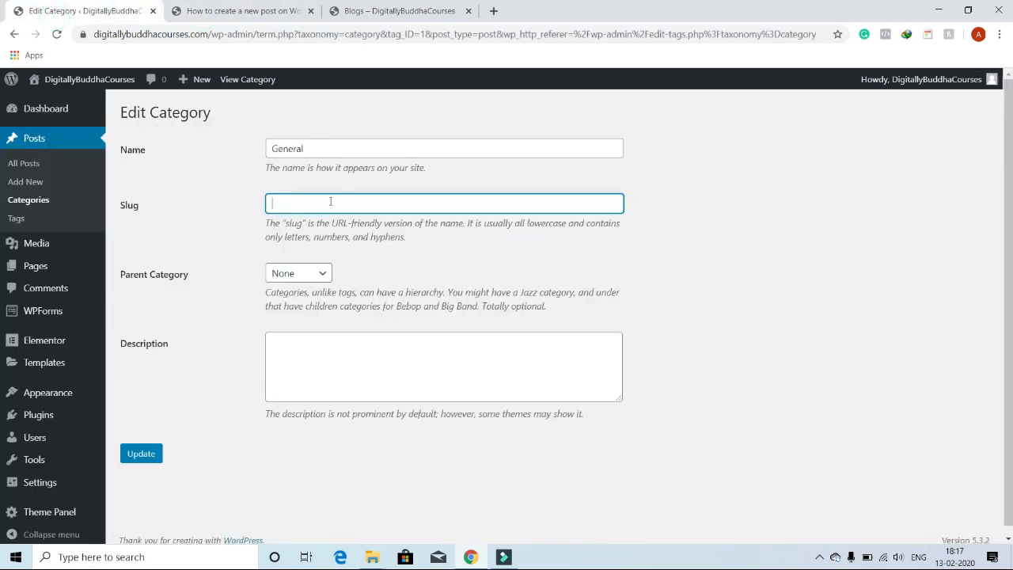
pyautogui.write('general')
pyautogui.click(329, 279)
pyautogui.click(330, 280)
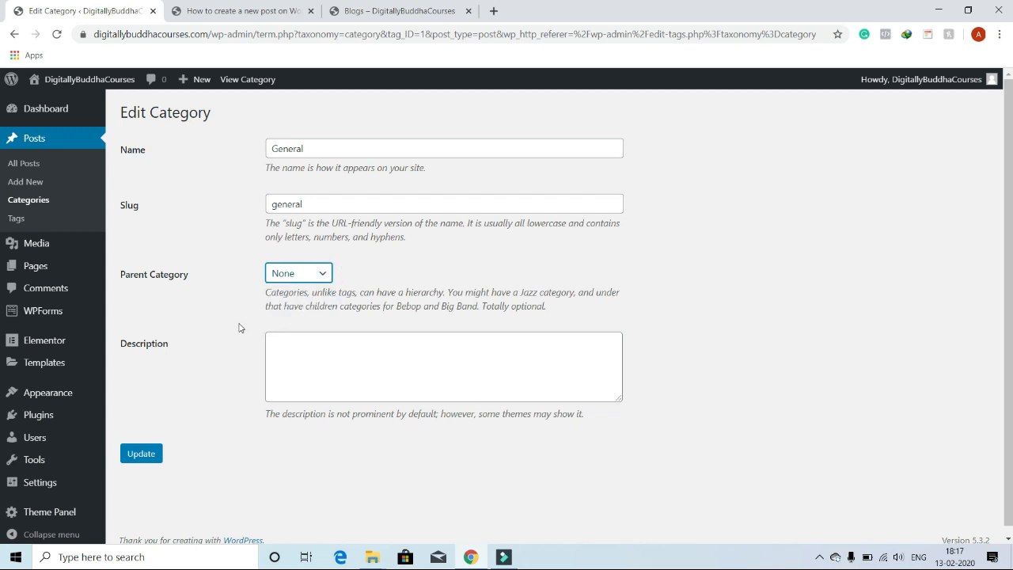
pyautogui.click(149, 456)
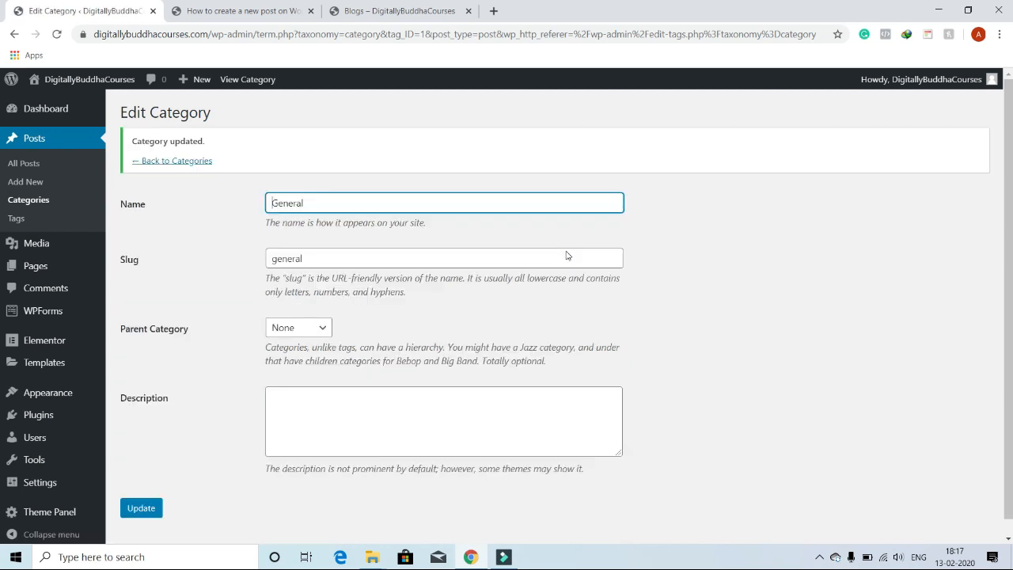
# Step: Check the renamed category in the site's category list and on the reloaded live post
pyautogui.click(30, 201)
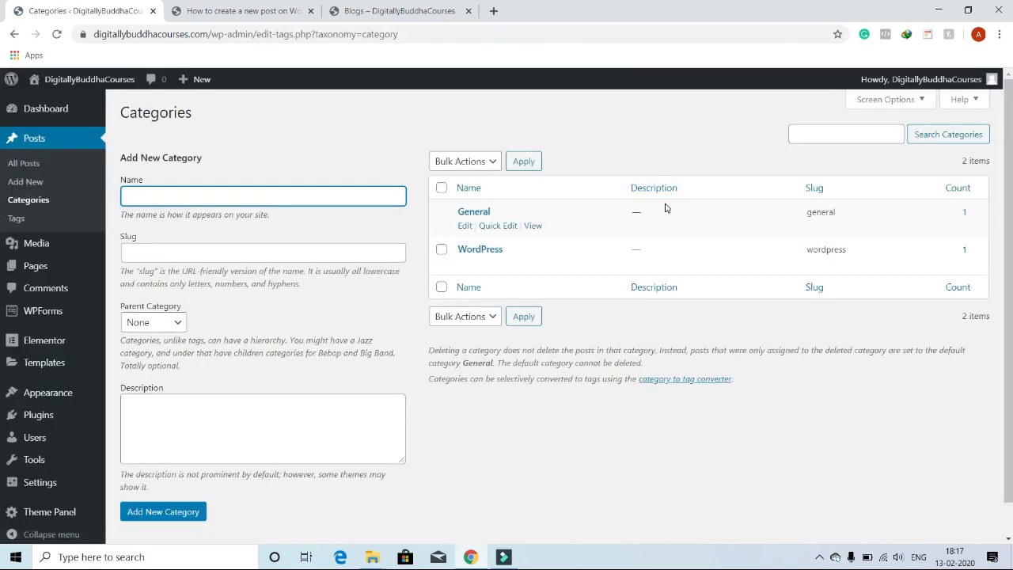
pyautogui.click(269, 10)
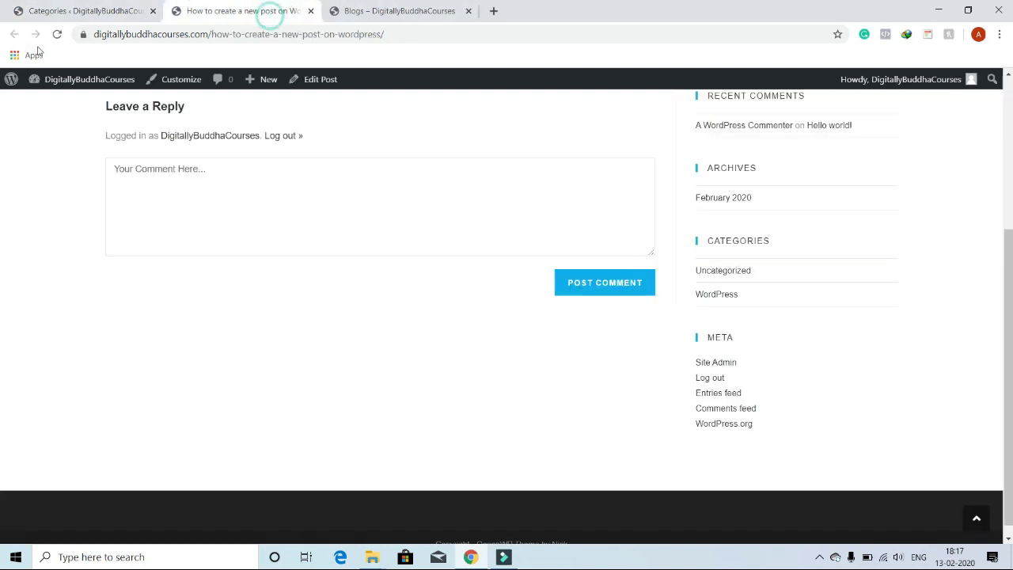
pyautogui.click(53, 35)
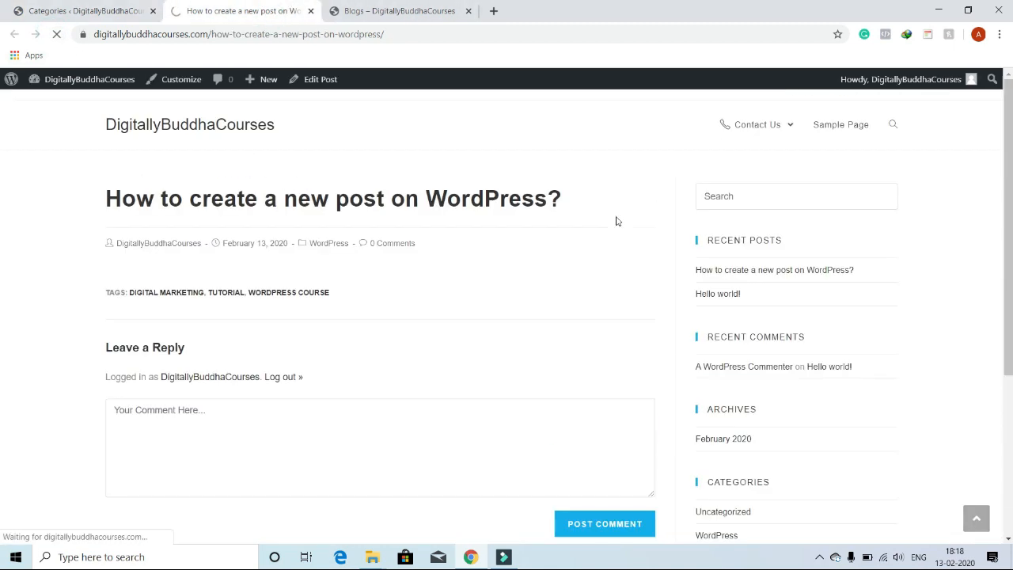
pyautogui.scroll(3, 792, 237)
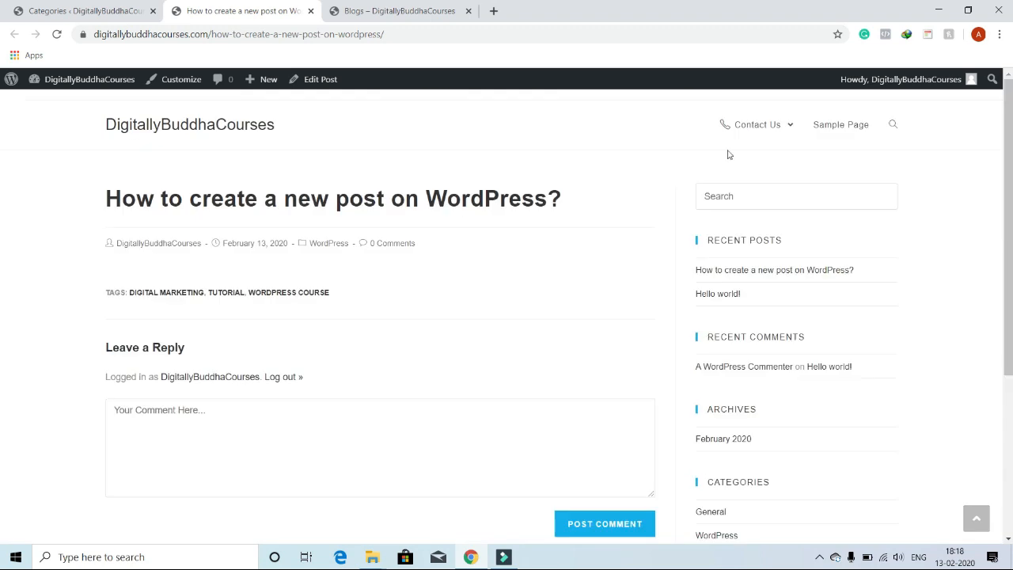
# Step: Reload the Blogs page and review its listed posts and sidebar sections
pyautogui.click(400, 11)
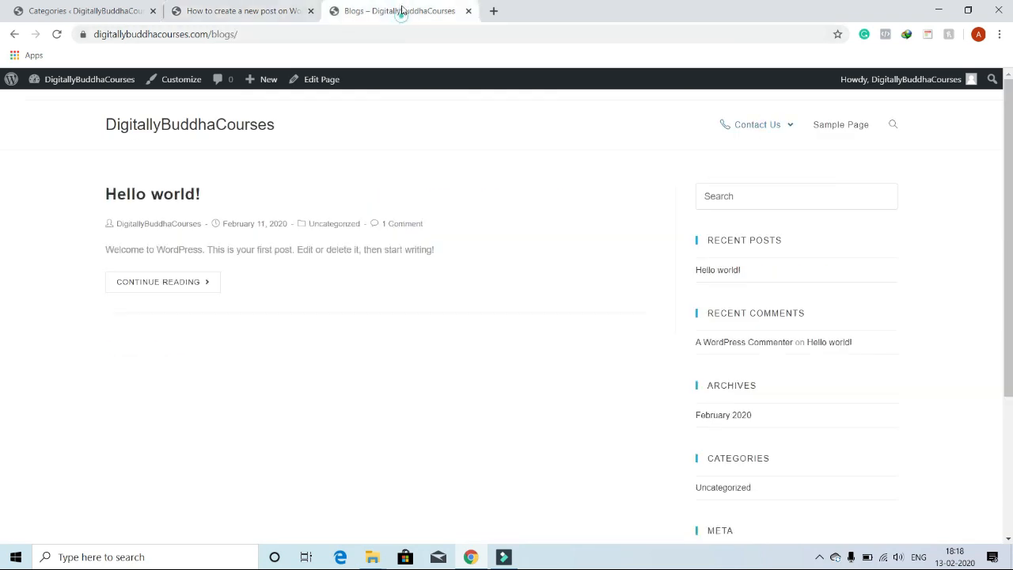
pyautogui.click(58, 34)
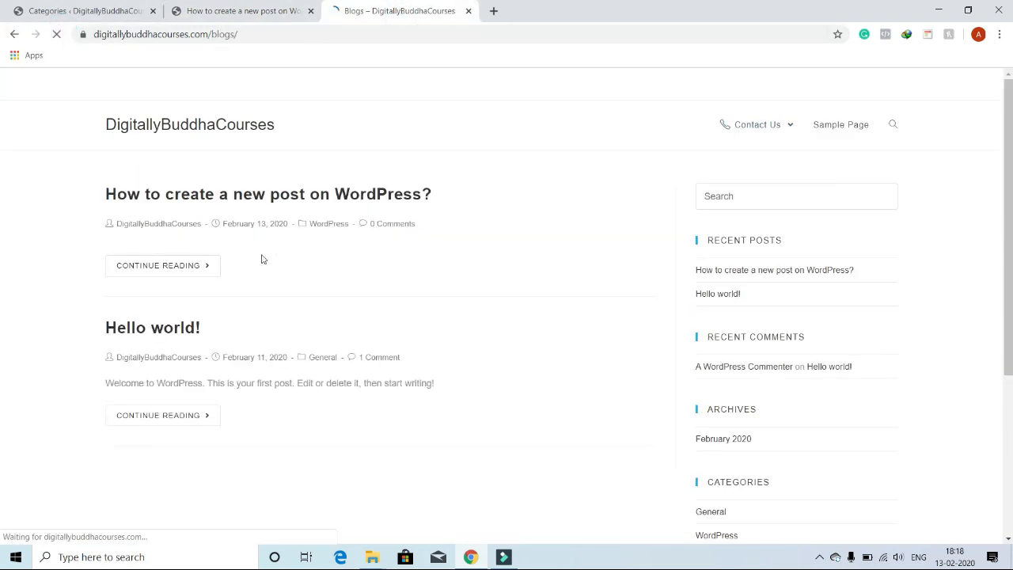
pyautogui.moveTo(87, 175); pyautogui.dragTo(298, 423)
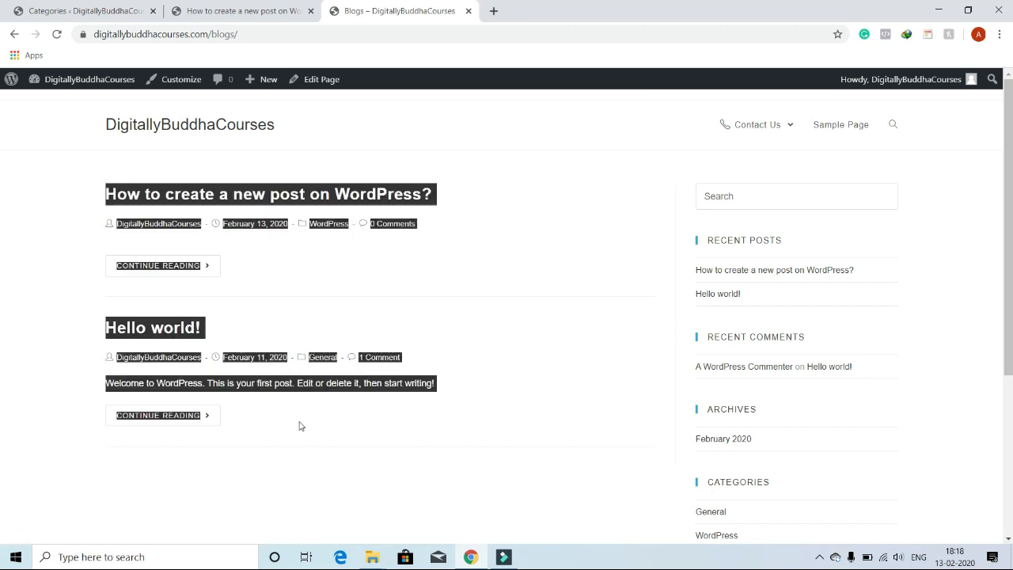
pyautogui.click(534, 254)
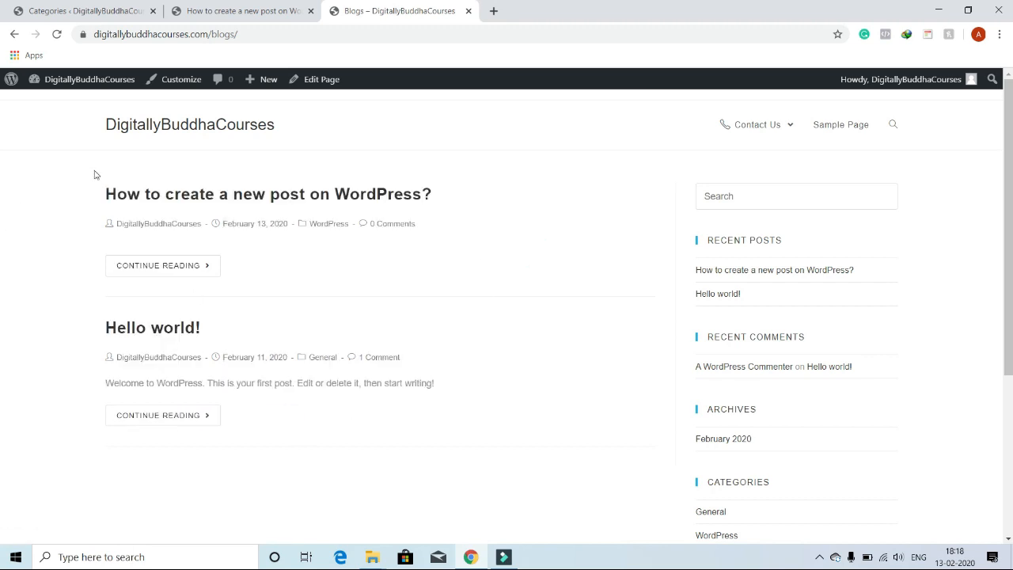
pyautogui.scroll(-4, 493, 292)
pyautogui.scroll(4, 826, 314)
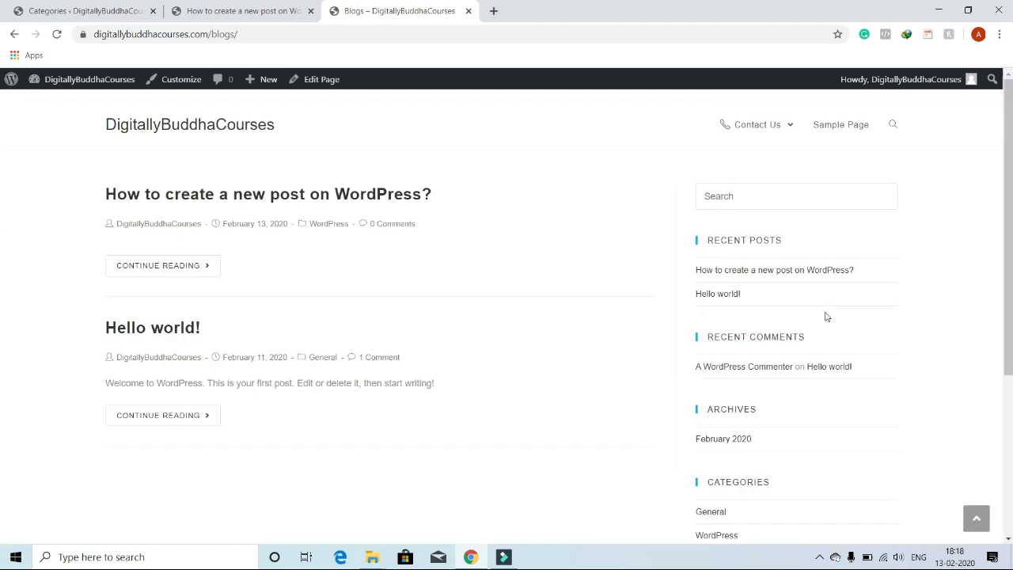
pyautogui.scroll(-4, 826, 317)
pyautogui.scroll(4, 853, 308)
pyautogui.click(72, 7)
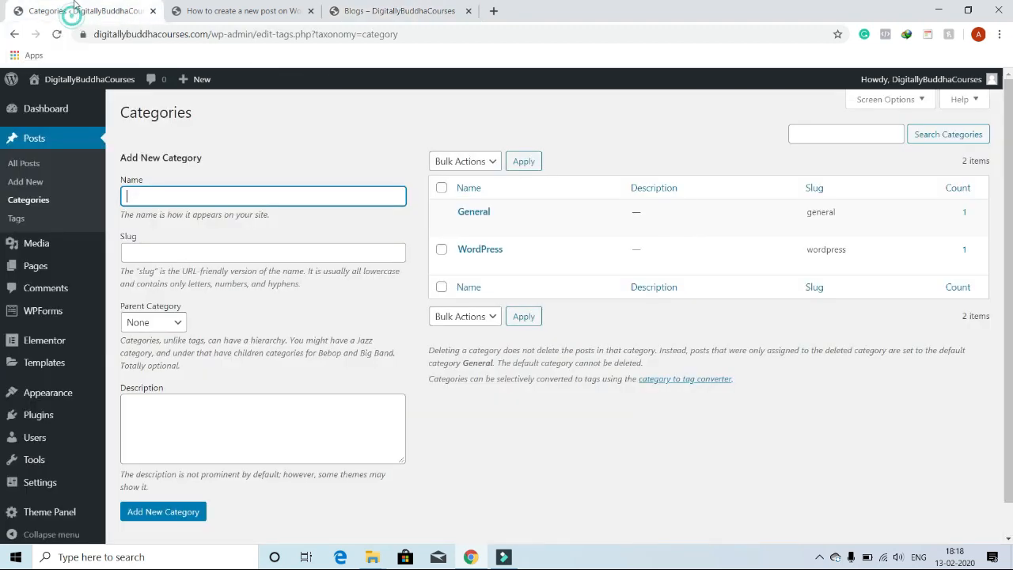
pyautogui.click(386, 10)
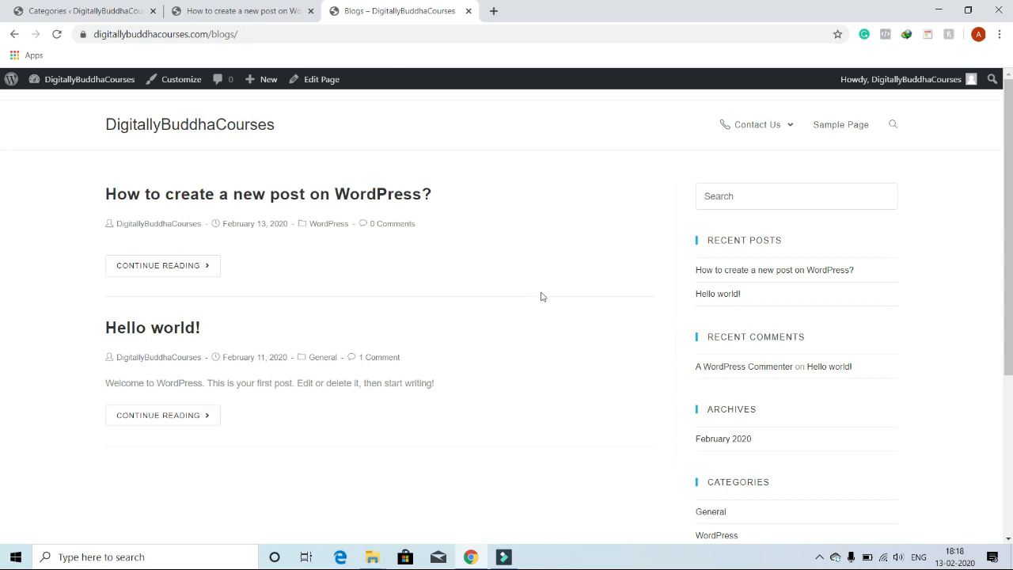